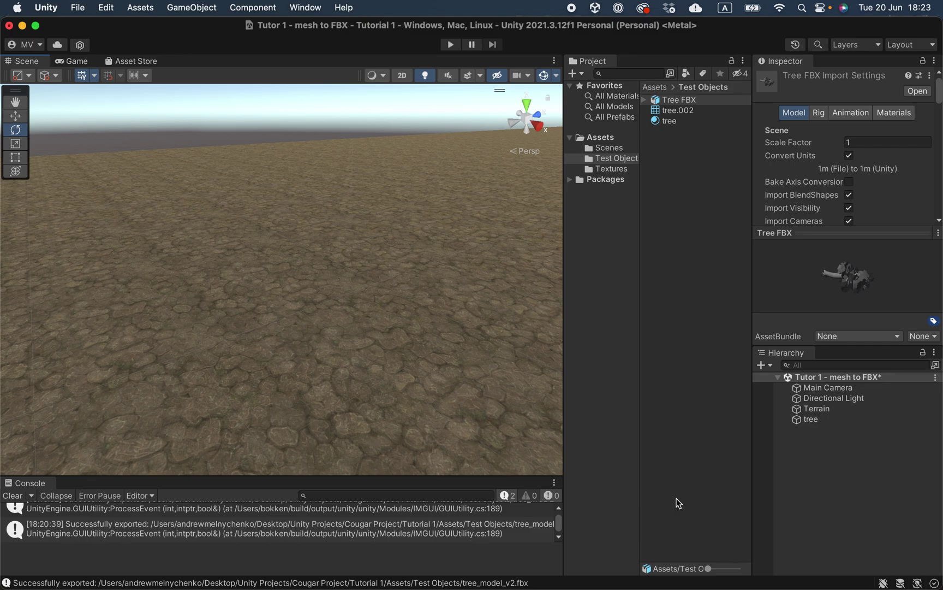
# - Select the tree.002 mesh asset in Test Objects to show its 1755-vertex details
pyautogui.click(686, 113)
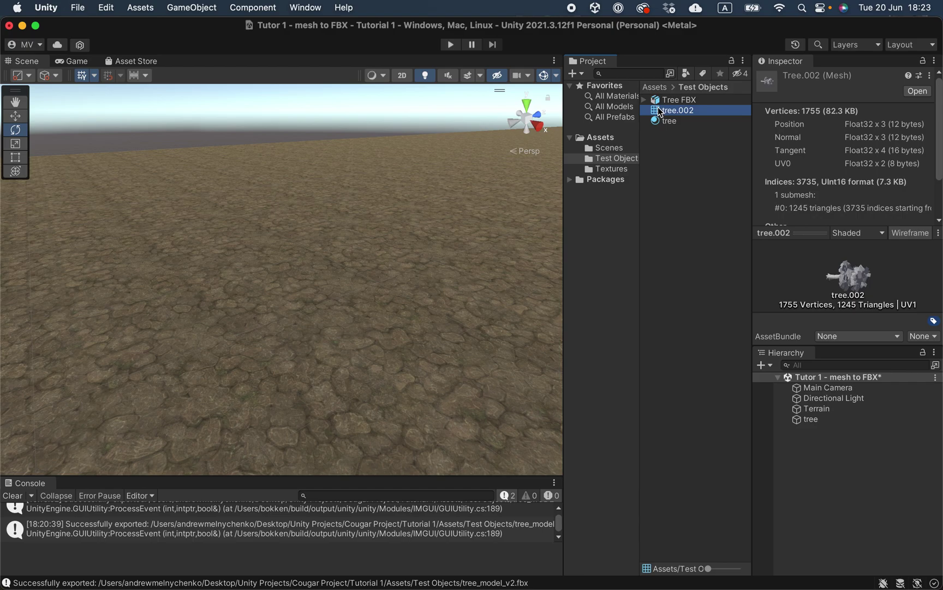
pyautogui.rightClick(662, 112)
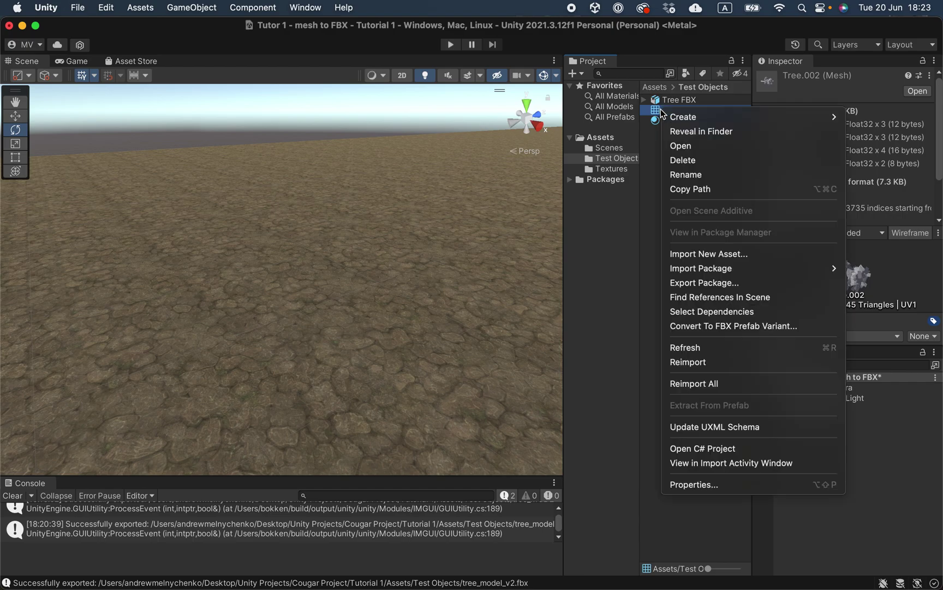
pyautogui.click(705, 138)
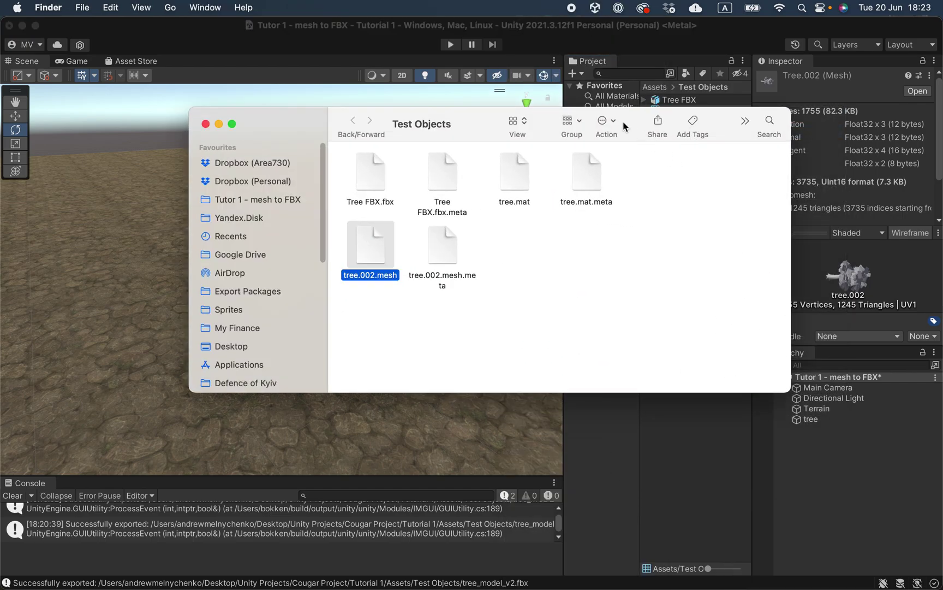
pyautogui.moveTo(623, 121); pyautogui.dragTo(536, 232)
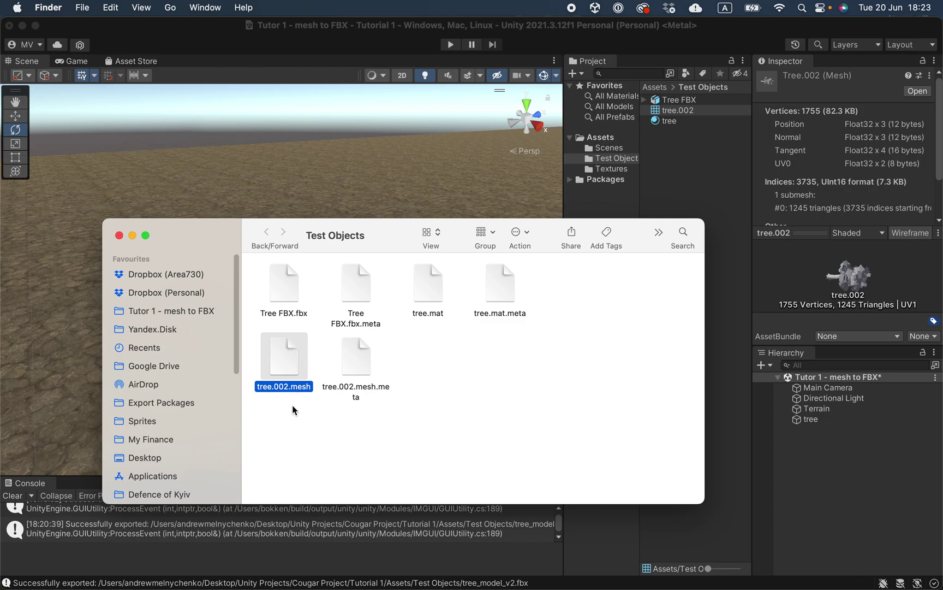
pyautogui.click(133, 235)
pyautogui.press('super+n')
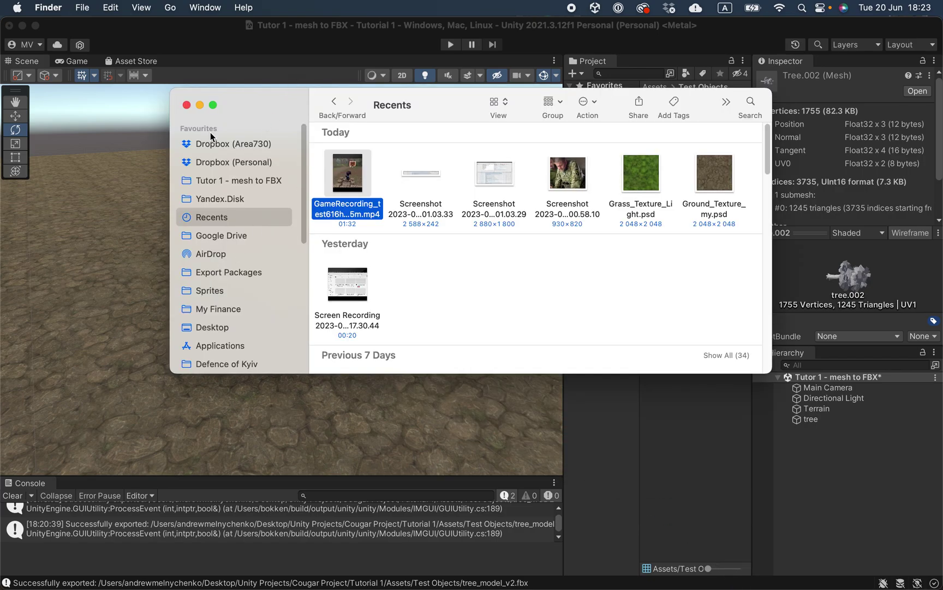
pyautogui.click(199, 105)
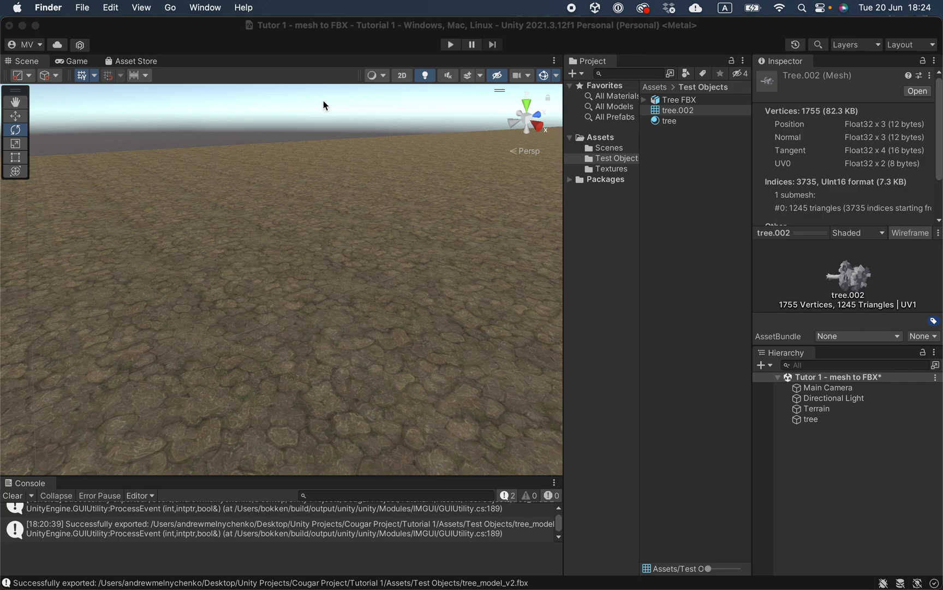
pyautogui.click(206, 7)
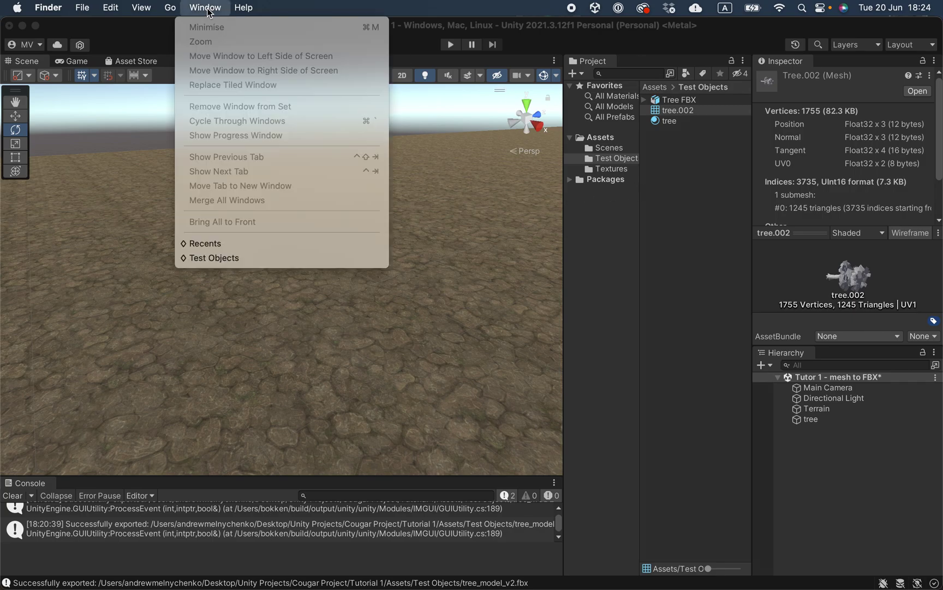
pyautogui.click(145, 29)
pyautogui.click(300, 10)
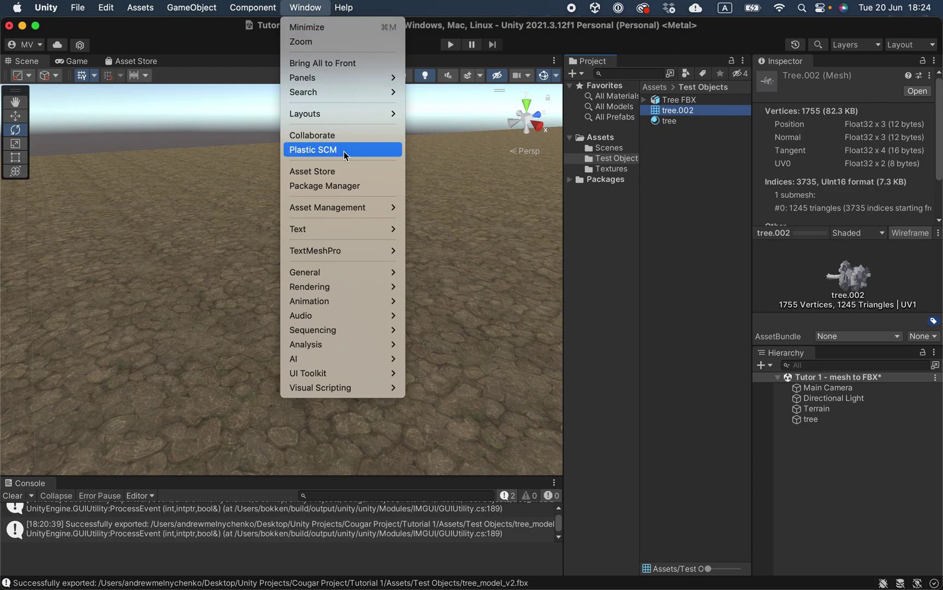
pyautogui.click(362, 185)
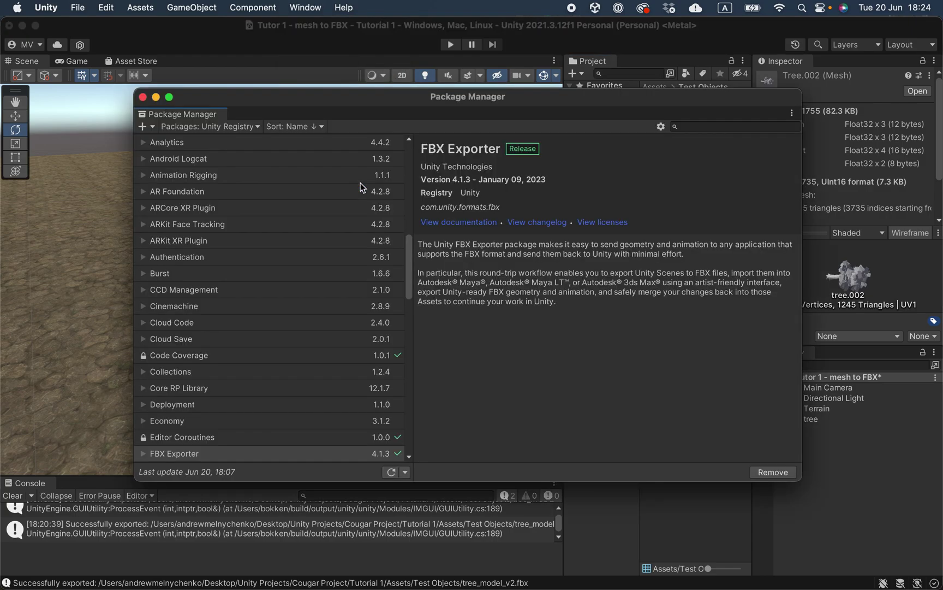
pyautogui.click(244, 128)
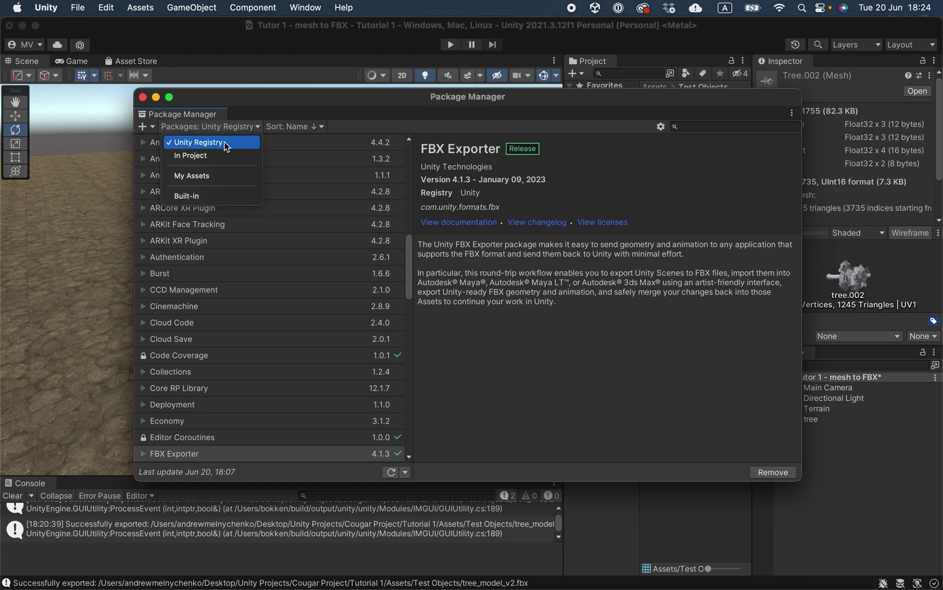
pyautogui.click(242, 128)
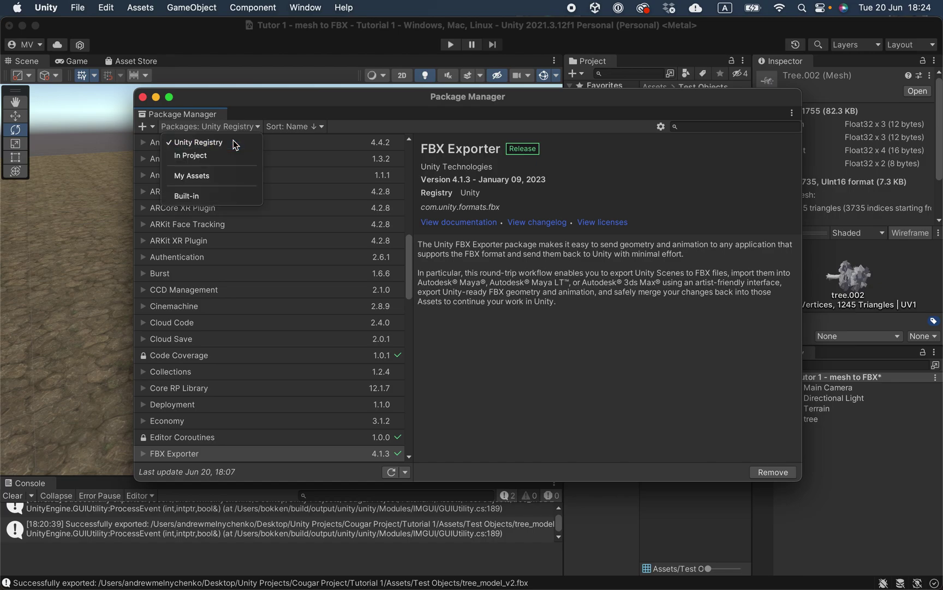
pyautogui.click(232, 140)
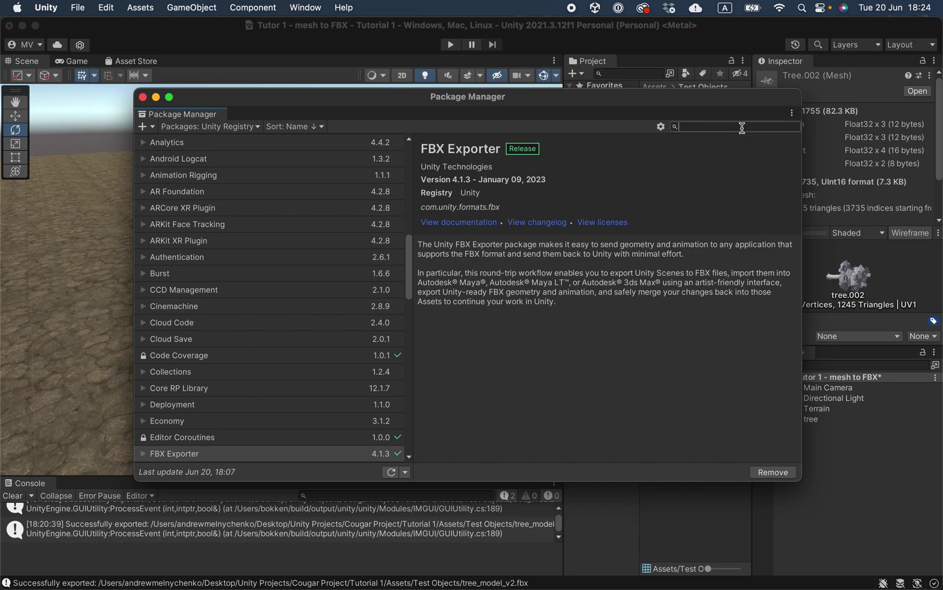
pyautogui.write('fbx')
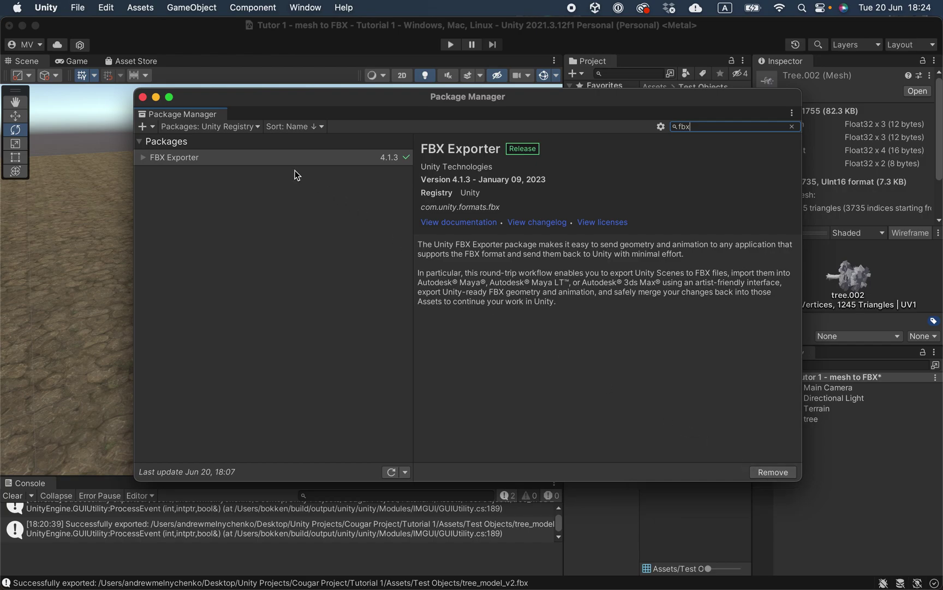
pyautogui.click(143, 98)
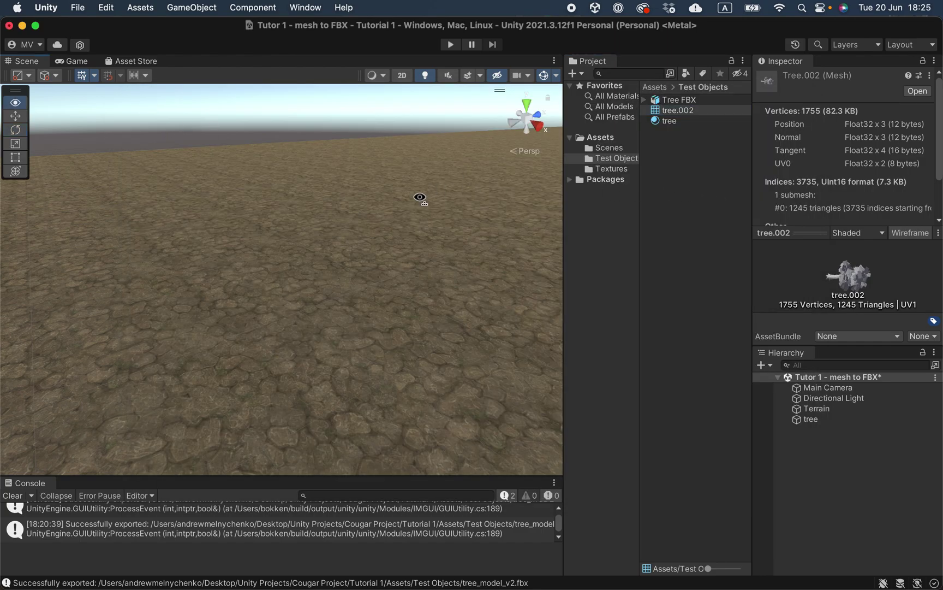
# - Drop tree.002 into the scene and stand it upright with X rotation -90
pyautogui.moveTo(421, 200); pyautogui.dragTo(510, 170, button='right')
pyautogui.moveTo(676, 110); pyautogui.dragTo(278, 274)
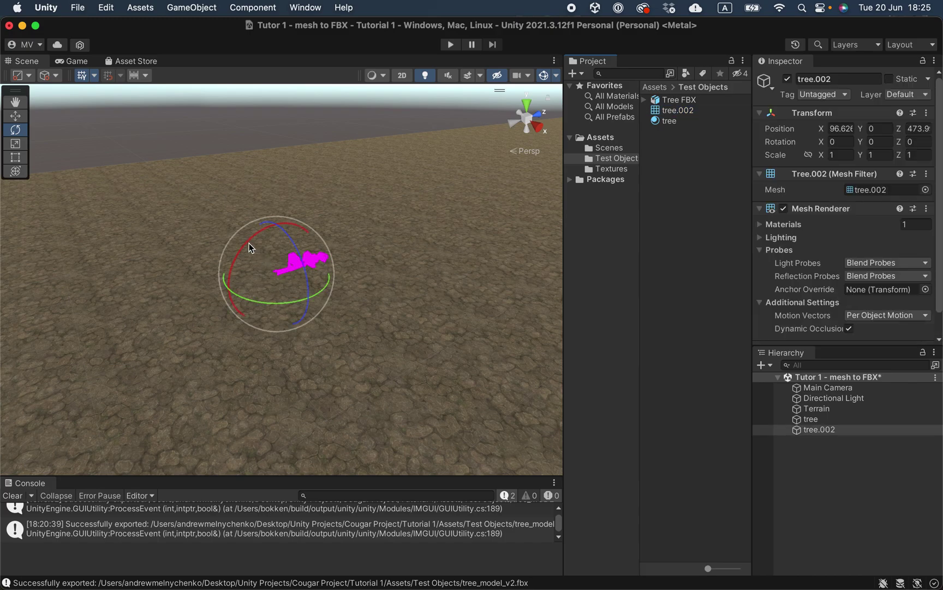
pyautogui.moveTo(249, 244); pyautogui.dragTo(140, 315)
pyautogui.click(844, 142)
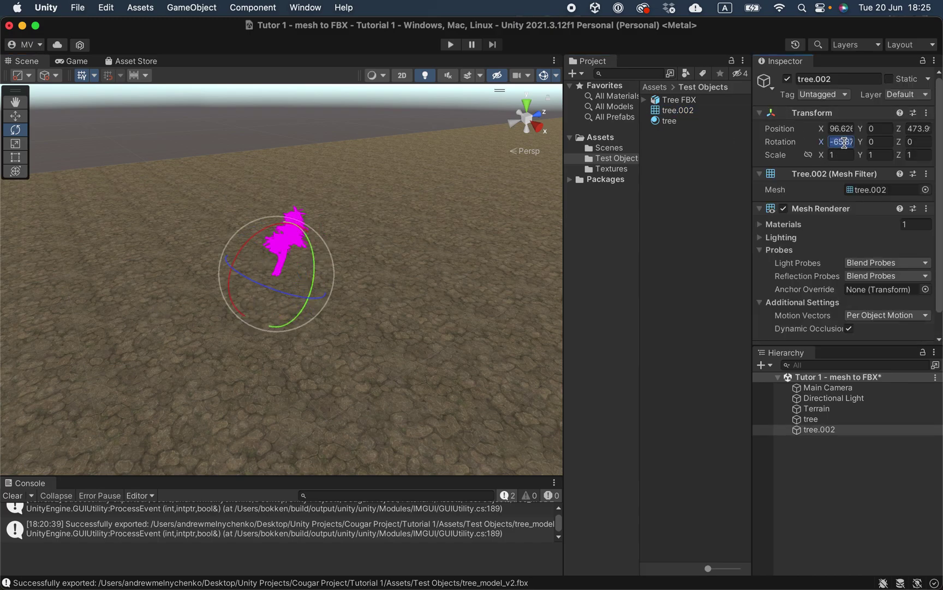
pyautogui.write('-90')
pyautogui.moveTo(476, 347)
pyautogui.mouseDown(button='right')
pyautogui.moveTo(454, 332)
pyautogui.moveTo(495, 280)
pyautogui.mouseUp(button='right')
pyautogui.press('w')
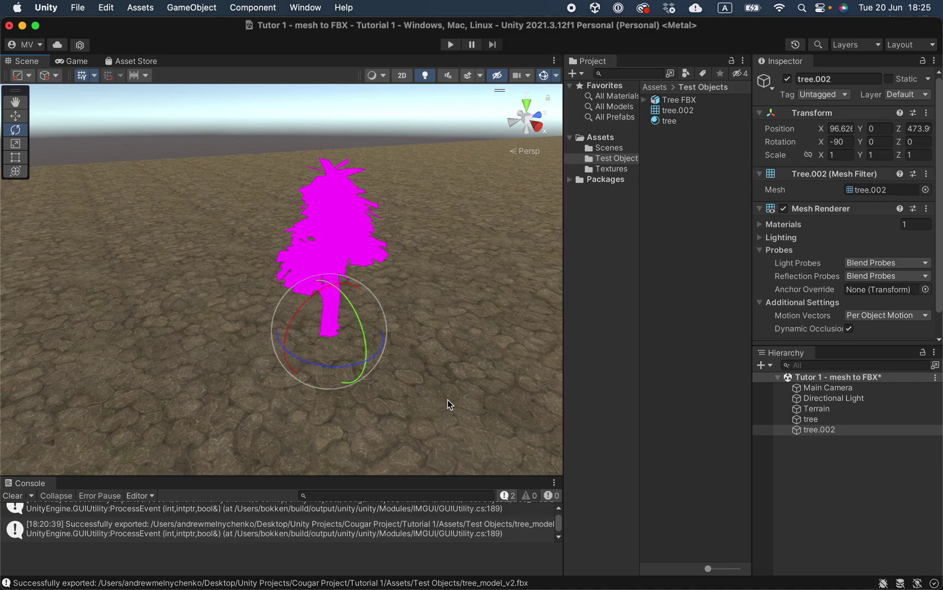
# - Select the tree.002 asset in the Project panel to show its details again
pyautogui.click(667, 111)
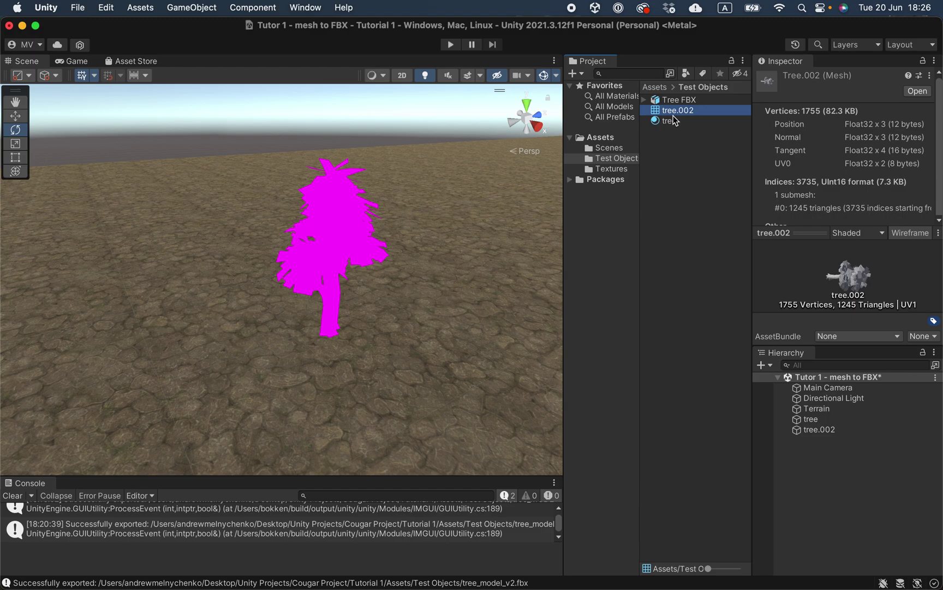
# - Select the tree object and bring up its FBX Export Options
pyautogui.click(331, 243)
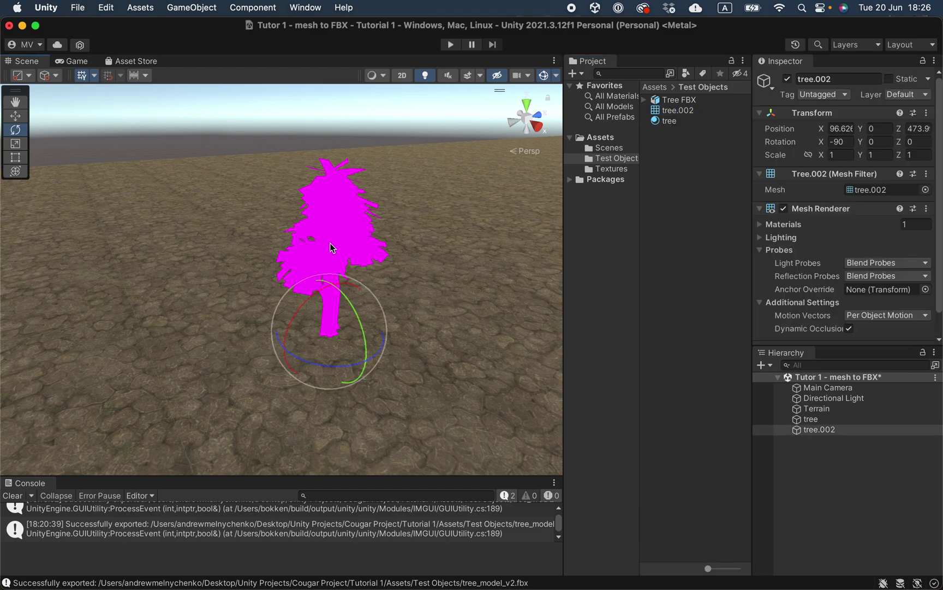
pyautogui.rightClick(817, 433)
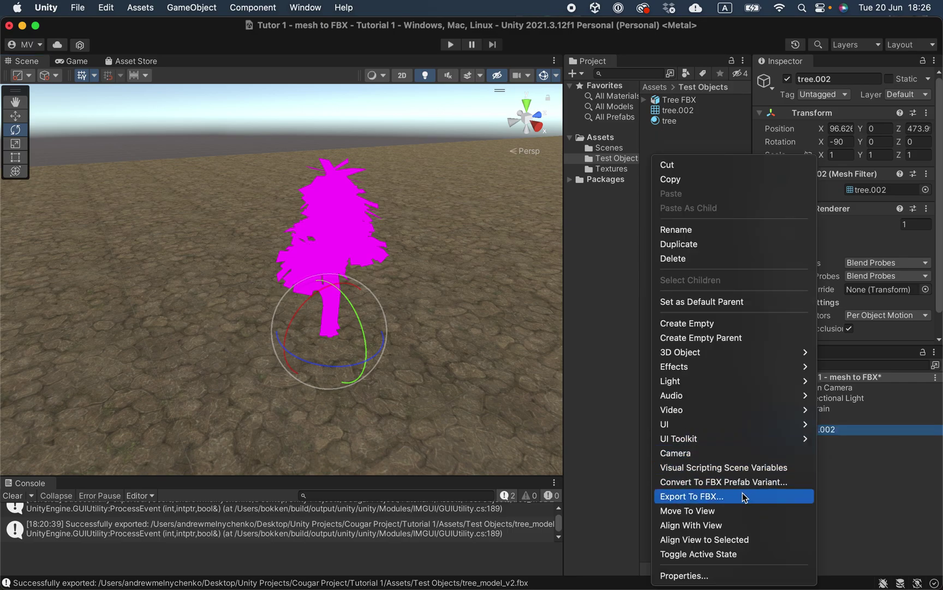
pyautogui.click(740, 498)
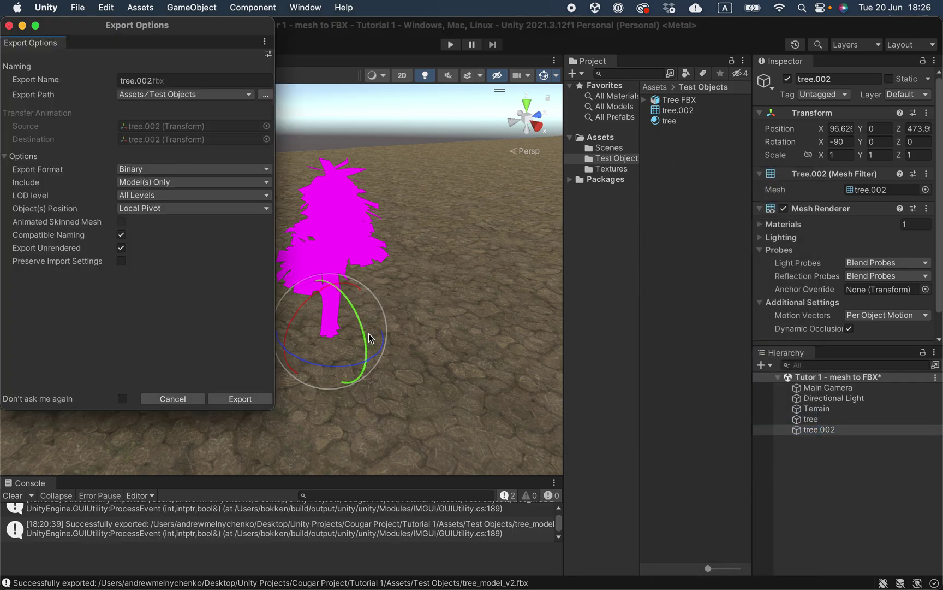
# - Keep Binary format and Model(s) Only, and select the tree.002 name for renaming to Tree_model
pyautogui.click(139, 173)
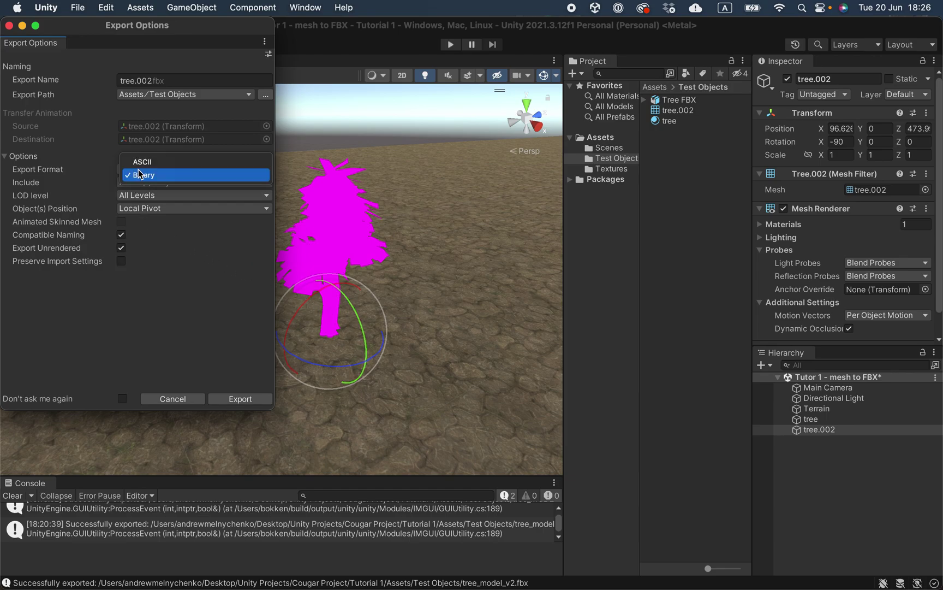
pyautogui.click(137, 175)
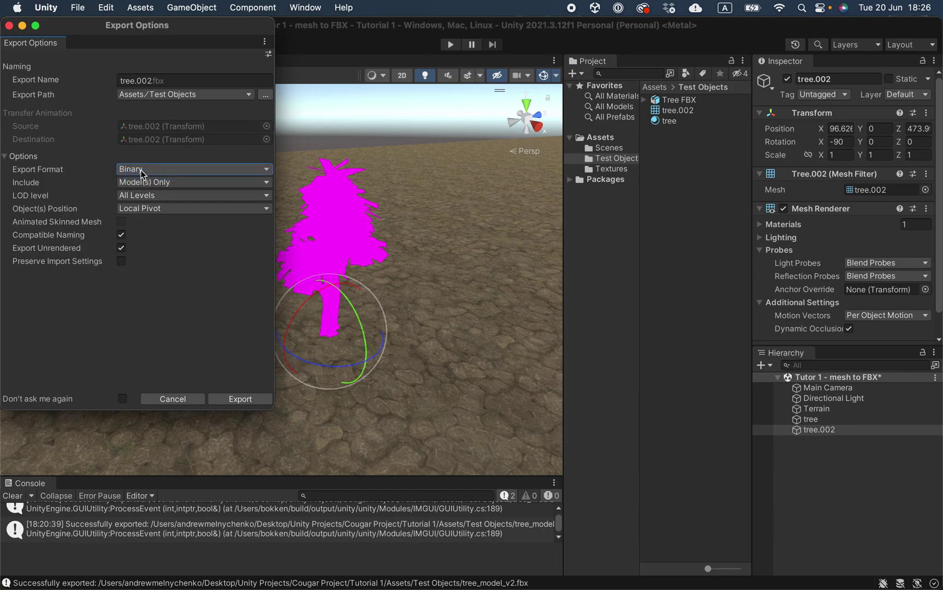
pyautogui.click(142, 175)
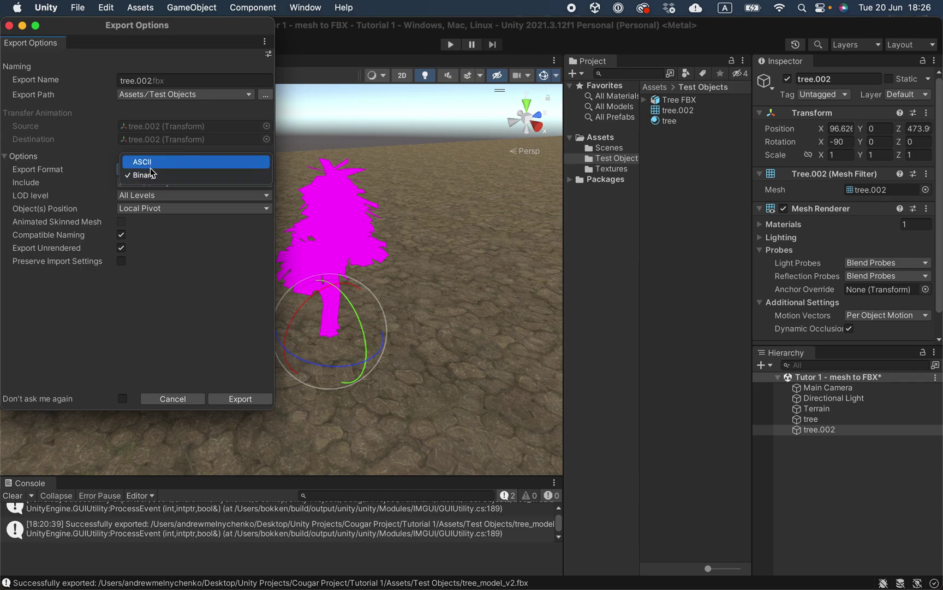
pyautogui.click(146, 179)
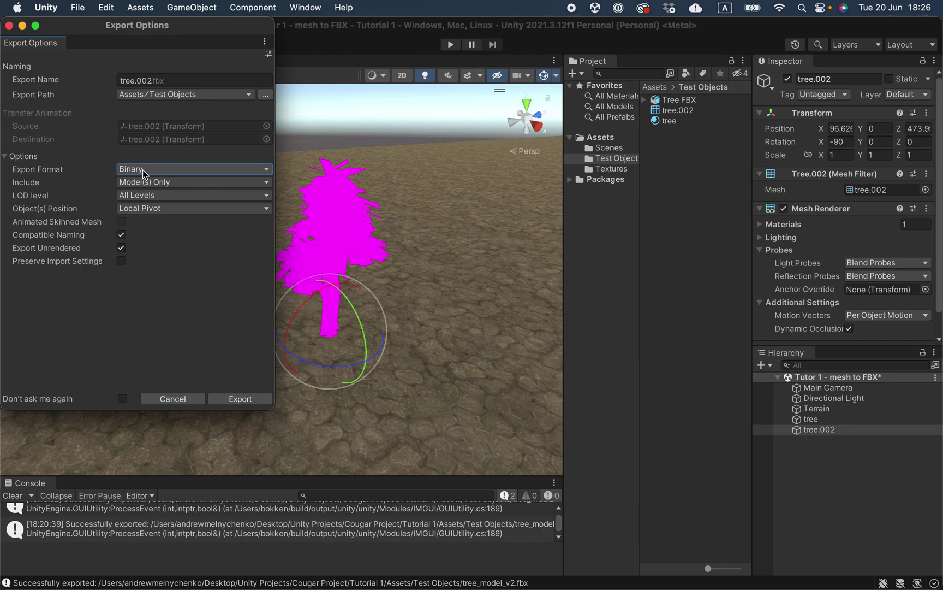
pyautogui.click(150, 186)
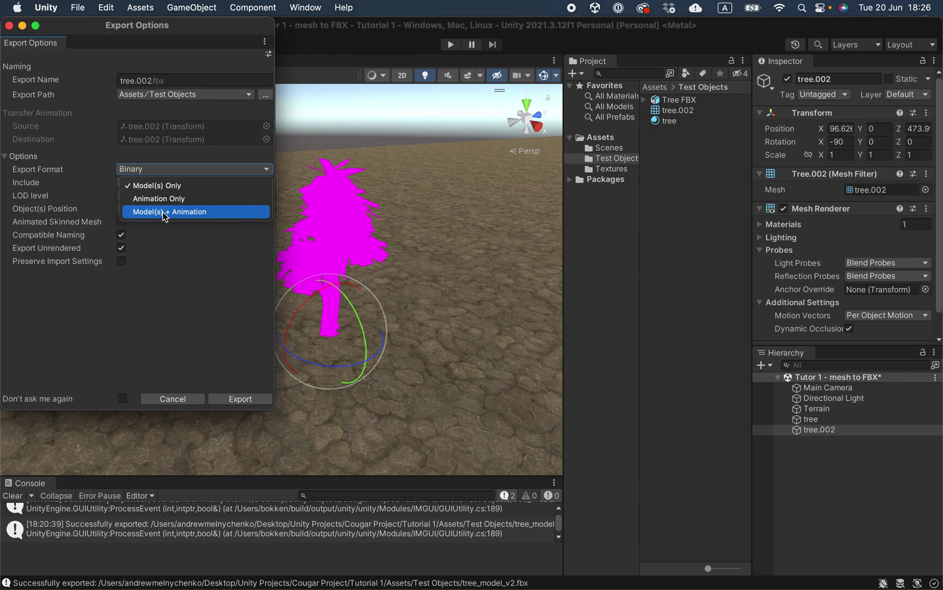
pyautogui.click(156, 189)
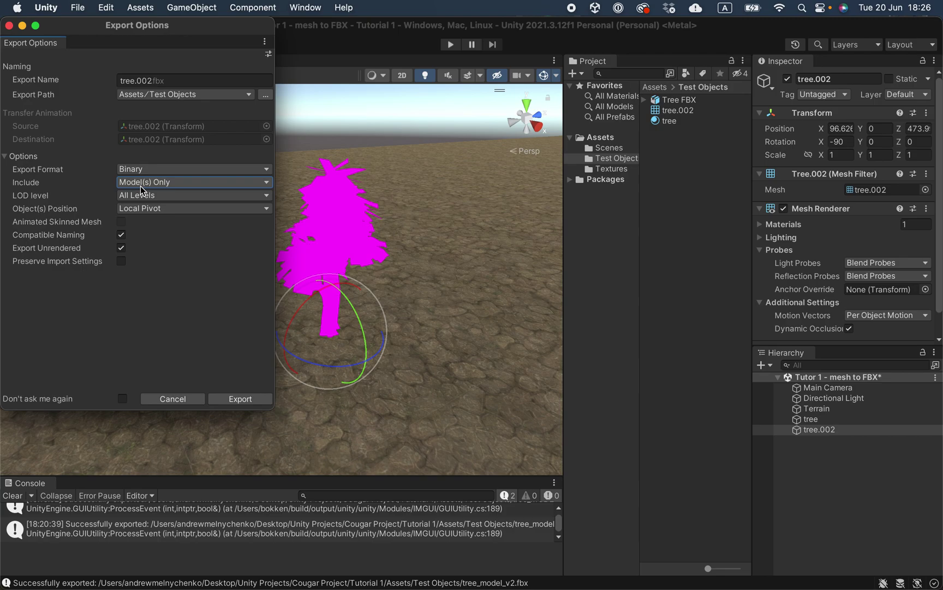
pyautogui.click(150, 80)
pyautogui.doubleClick(151, 81)
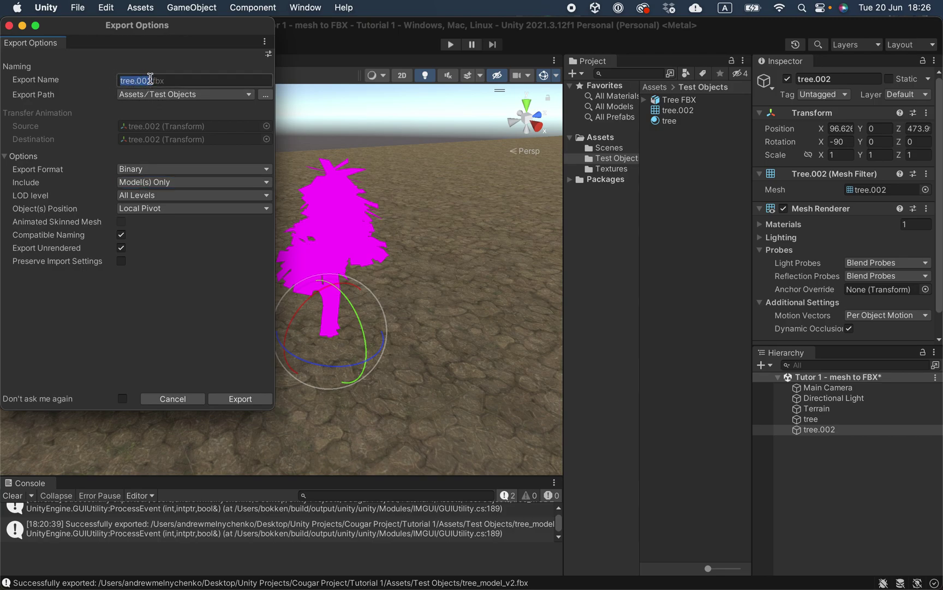
pyautogui.write('Tree_')
pyautogui.write('model')
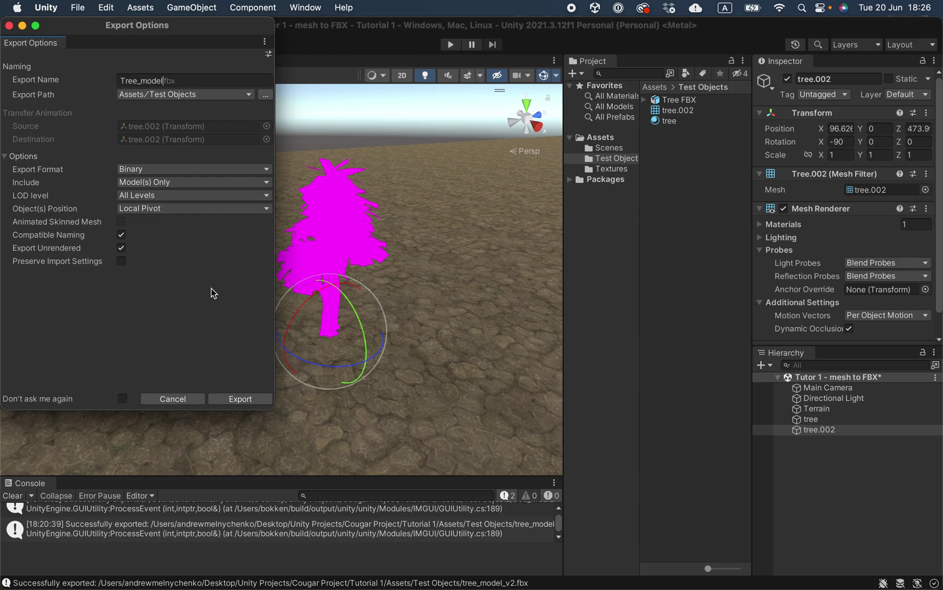
# - Export Tree_model.fbx and reveal the new asset in Finder
pyautogui.click(254, 401)
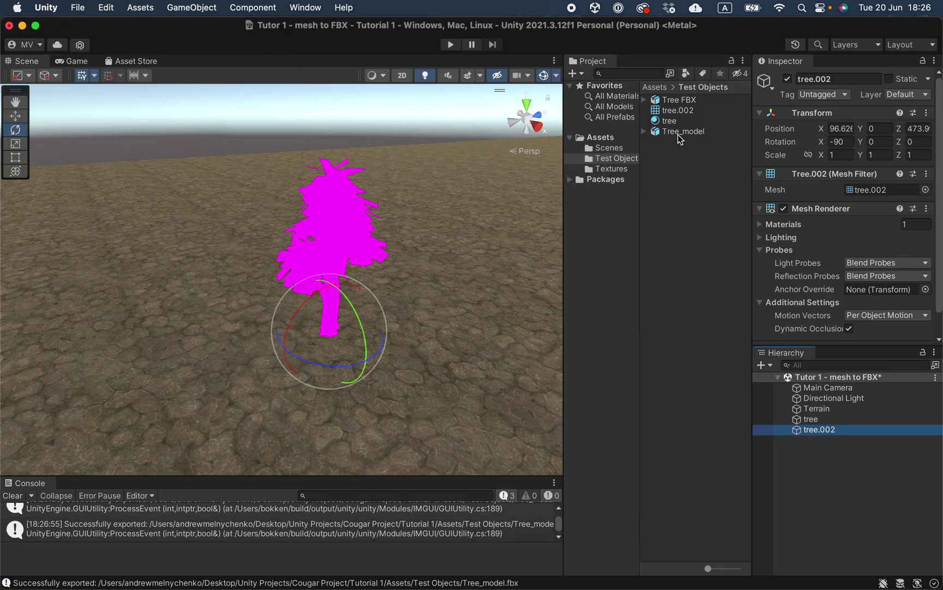
pyautogui.rightClick(679, 139)
pyautogui.click(714, 151)
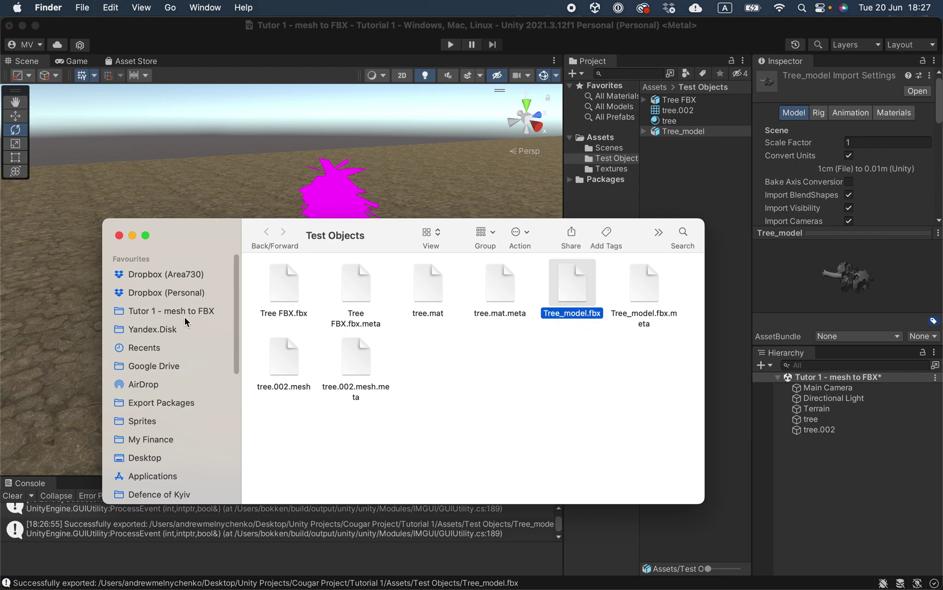
# - Replace the old file in Tutor 1 - mesh to FBX with Tree_model.fbx, then launch Blender
pyautogui.click(214, 313)
pyautogui.moveTo(431, 342); pyautogui.dragTo(295, 272)
pyautogui.press('super+BackSpace')
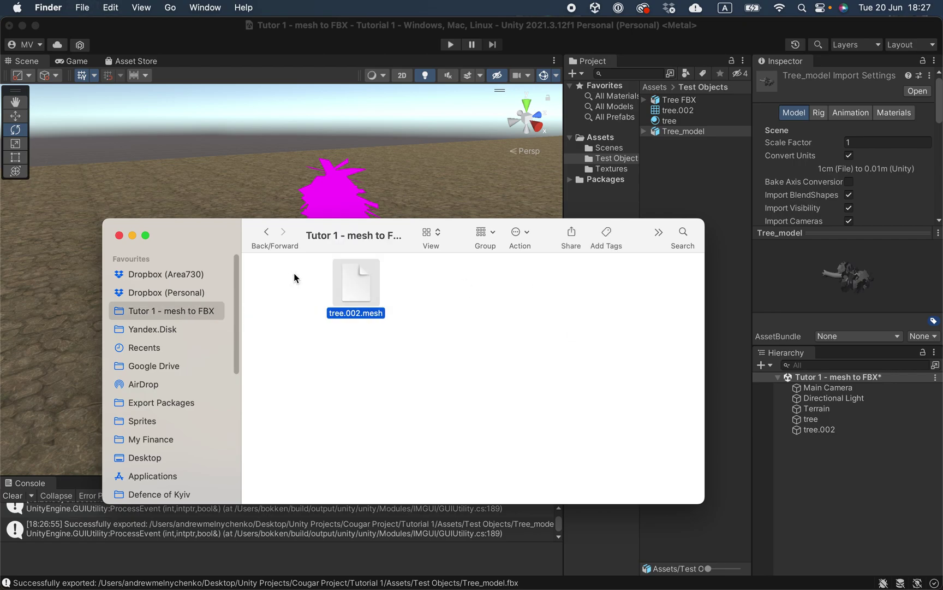
pyautogui.press('super+v')
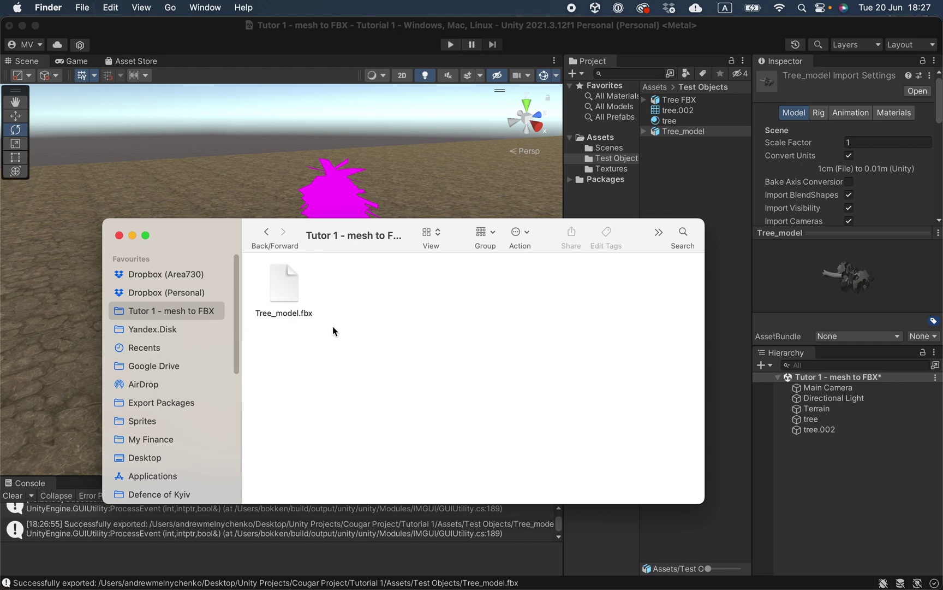
pyautogui.press('super+Tab')
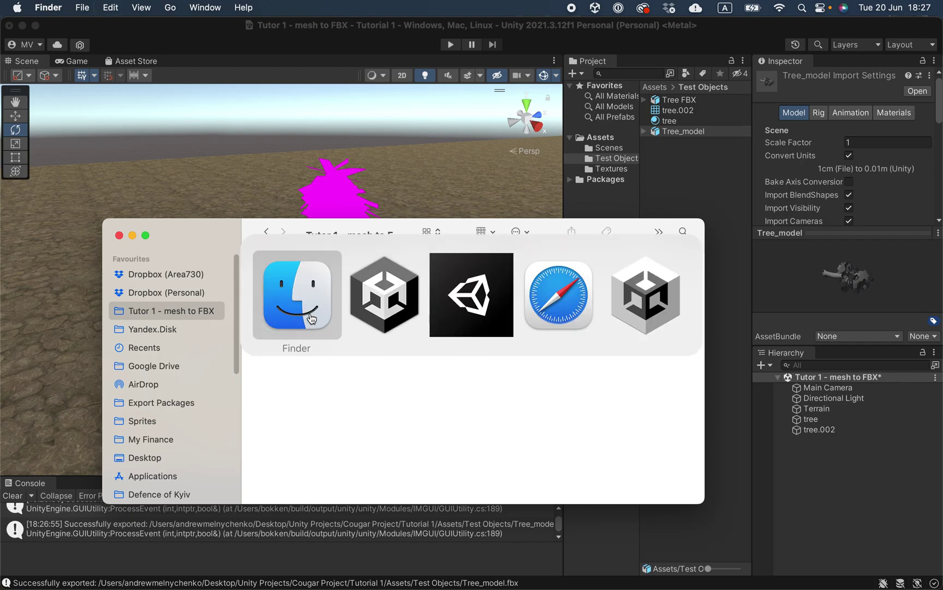
pyautogui.moveTo(374, 586)
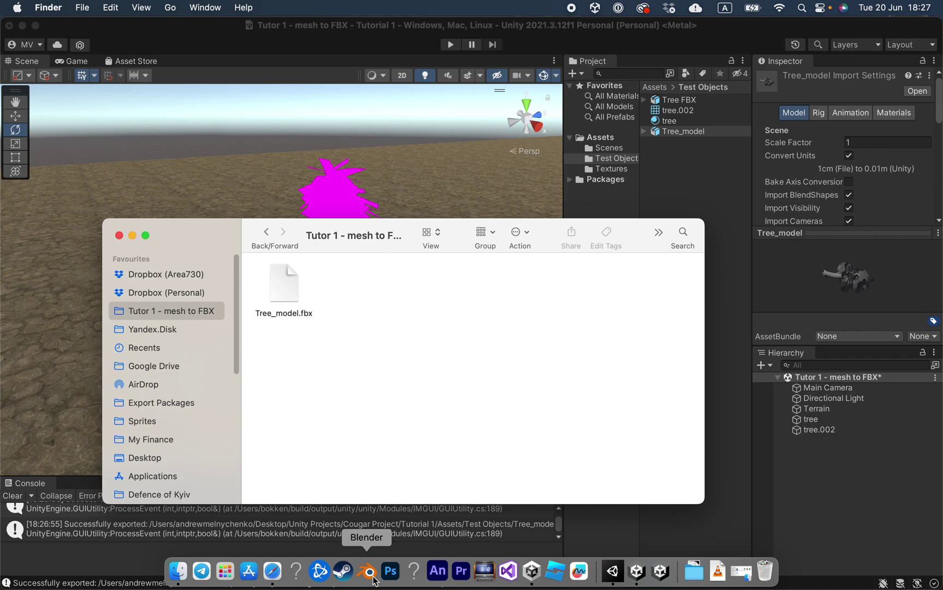
pyautogui.click(372, 578)
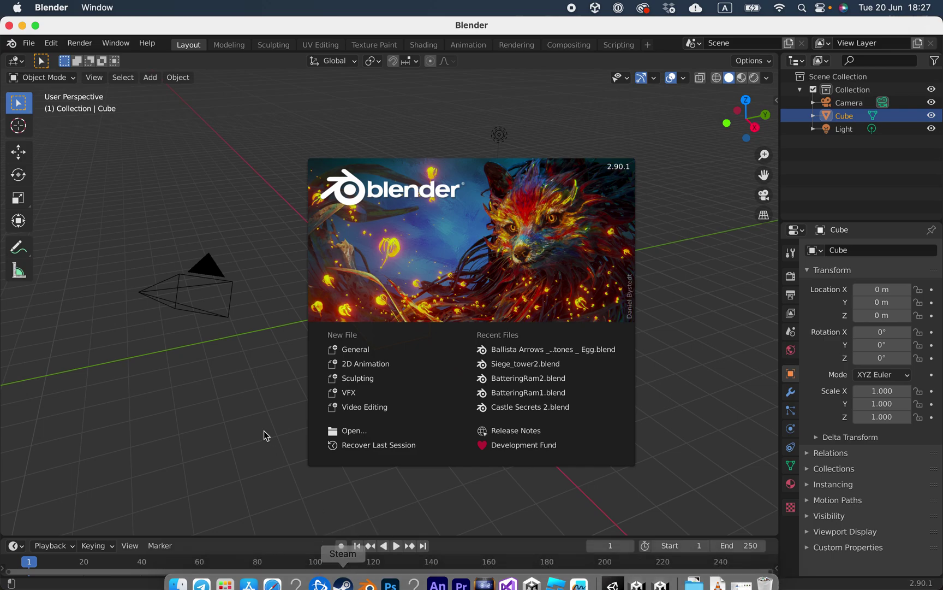
# - Delete Blender's default camera, cube and light
pyautogui.click(264, 430)
pyautogui.press('a')
pyautogui.press('x')
pyautogui.click(272, 420)
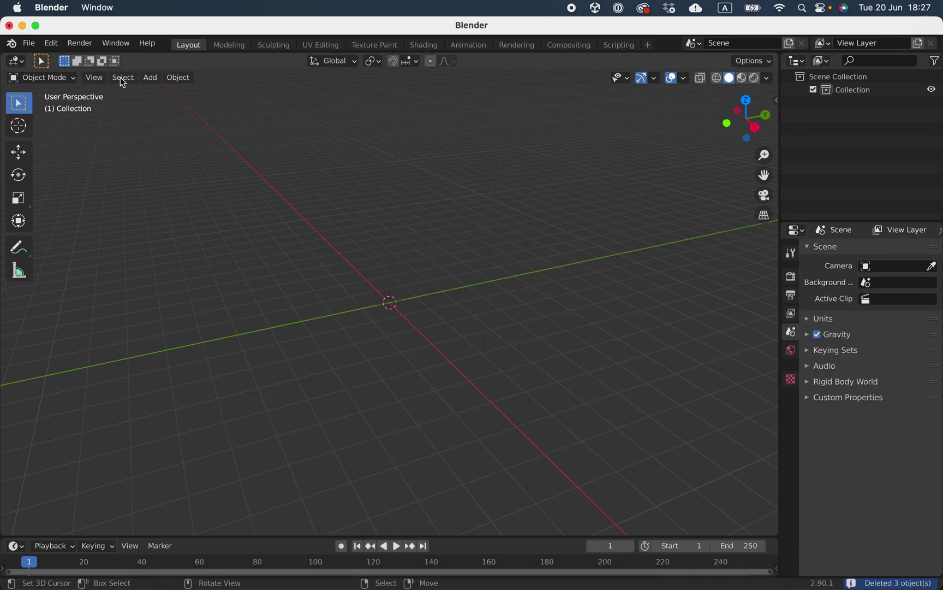
# - Import Tree_model.fbx from the Tutor 1 - mesh to FBX folder with Animation unticked
pyautogui.click(28, 43)
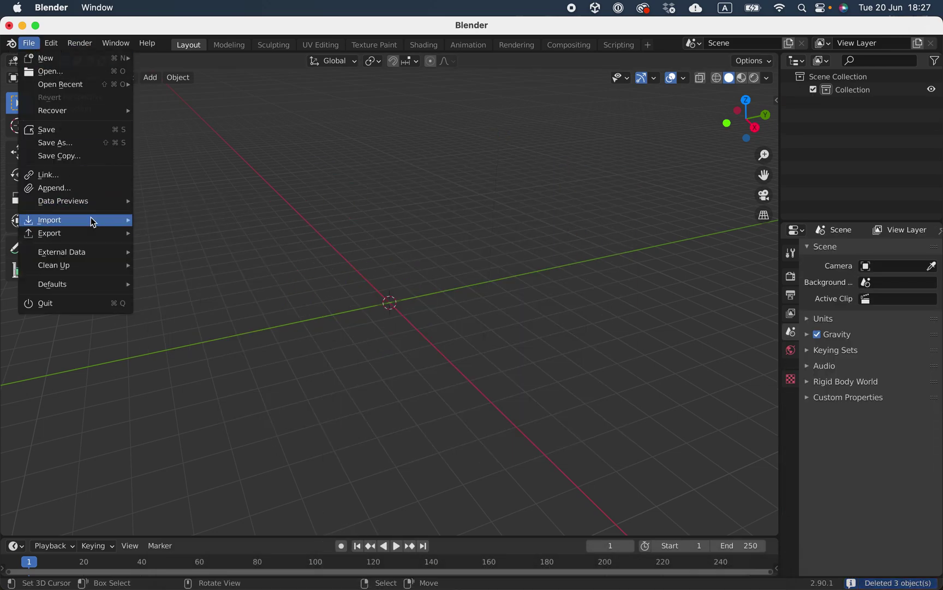
pyautogui.moveTo(67, 220)
pyautogui.click(187, 299)
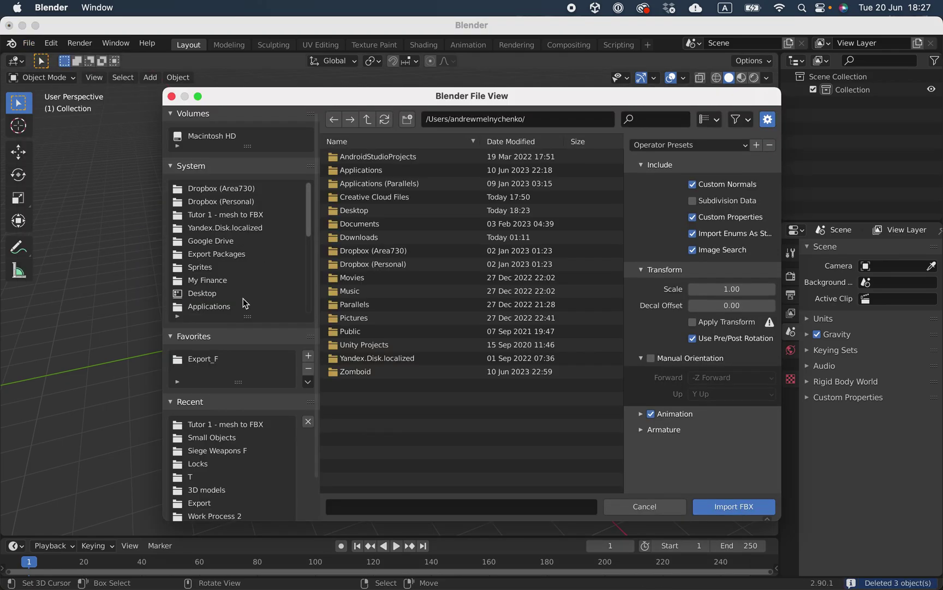
pyautogui.click(227, 426)
pyautogui.click(372, 160)
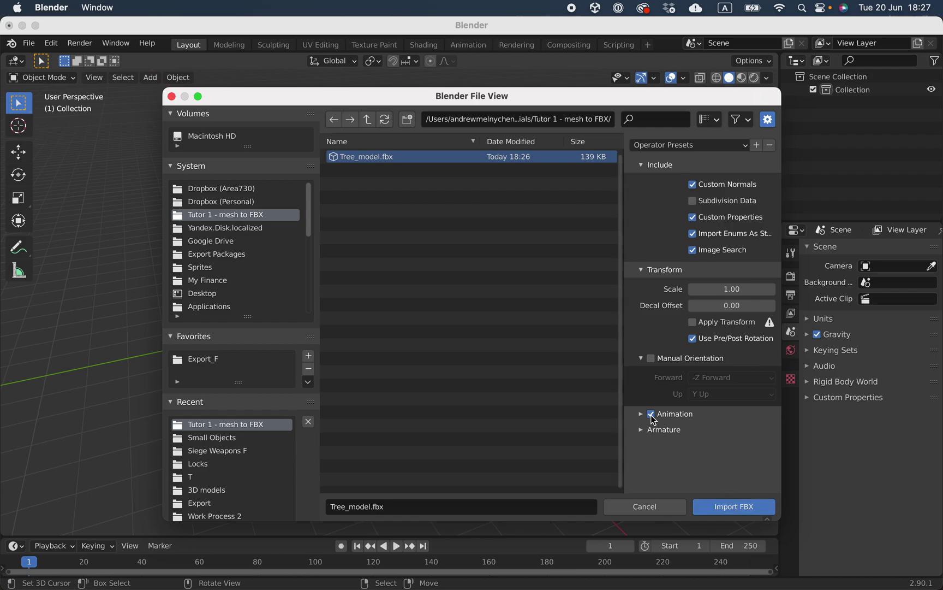
pyautogui.click(652, 413)
pyautogui.click(756, 507)
pyautogui.scroll(-3, 403, 264)
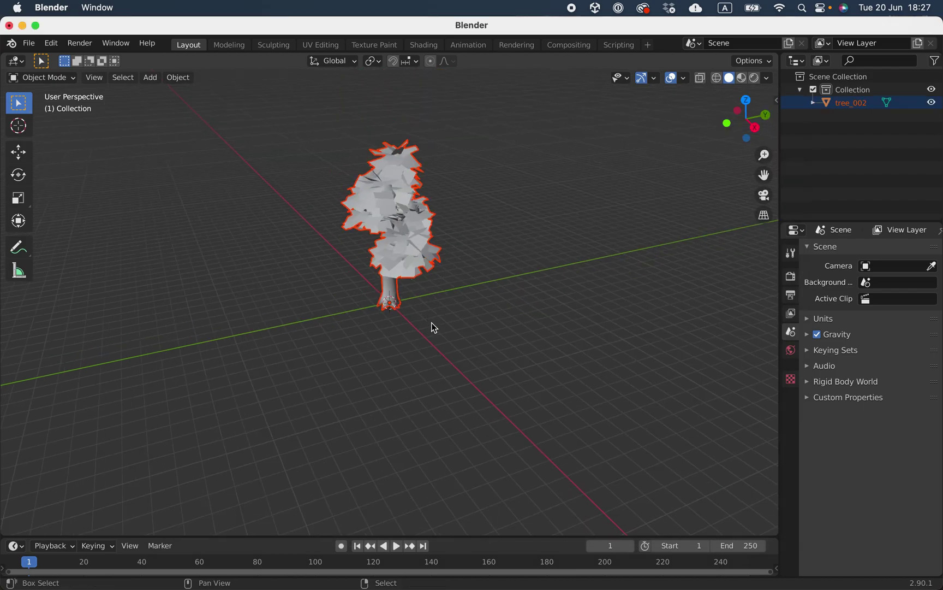
pyautogui.scroll(1, 432, 327)
pyautogui.scroll(2, 429, 321)
# - Enter edit mode on the tree and select the stray leaf faces in face mode
pyautogui.moveTo(428, 316)
pyautogui.mouseDown(button='middle')
pyautogui.moveTo(347, 301)
pyautogui.moveTo(514, 310)
pyautogui.moveTo(463, 335)
pyautogui.moveTo(486, 340)
pyautogui.mouseUp(button='middle')
pyautogui.scroll(3, 514, 310)
pyautogui.hotkey('ctrl', 'space')
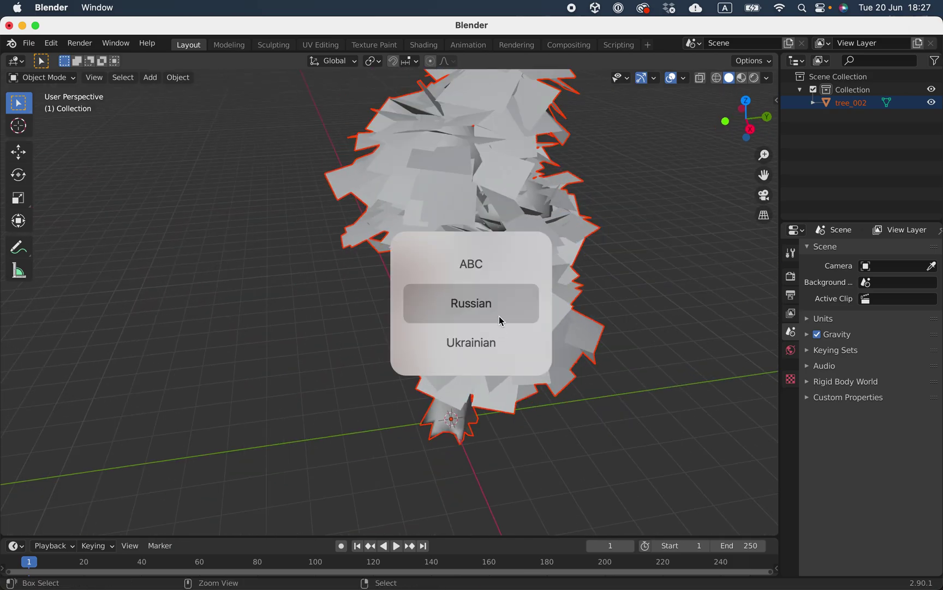
pyautogui.click(501, 278)
pyautogui.press('Tab')
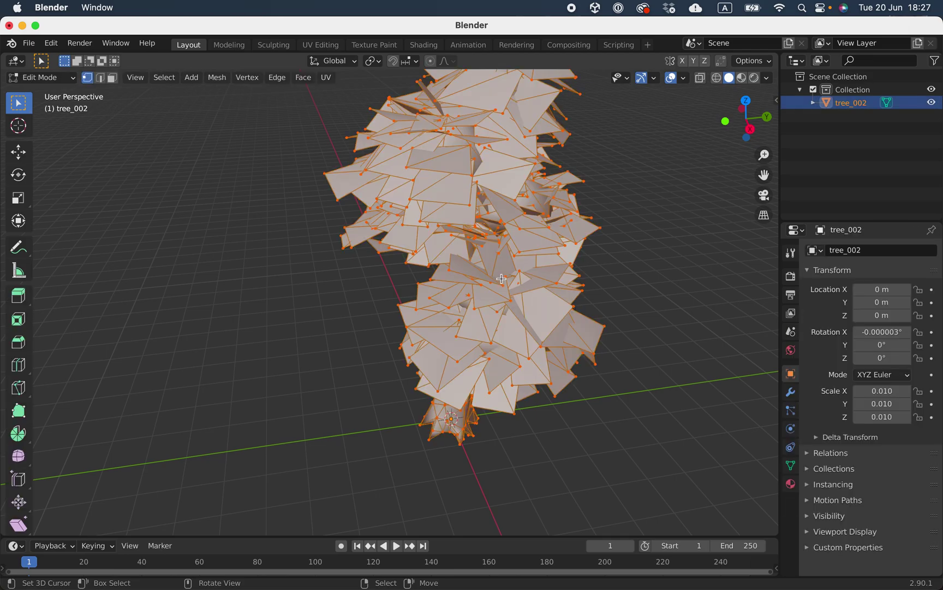
pyautogui.moveTo(502, 277); pyautogui.dragTo(546, 281, button='middle')
pyautogui.press('3')
pyautogui.click(523, 319)
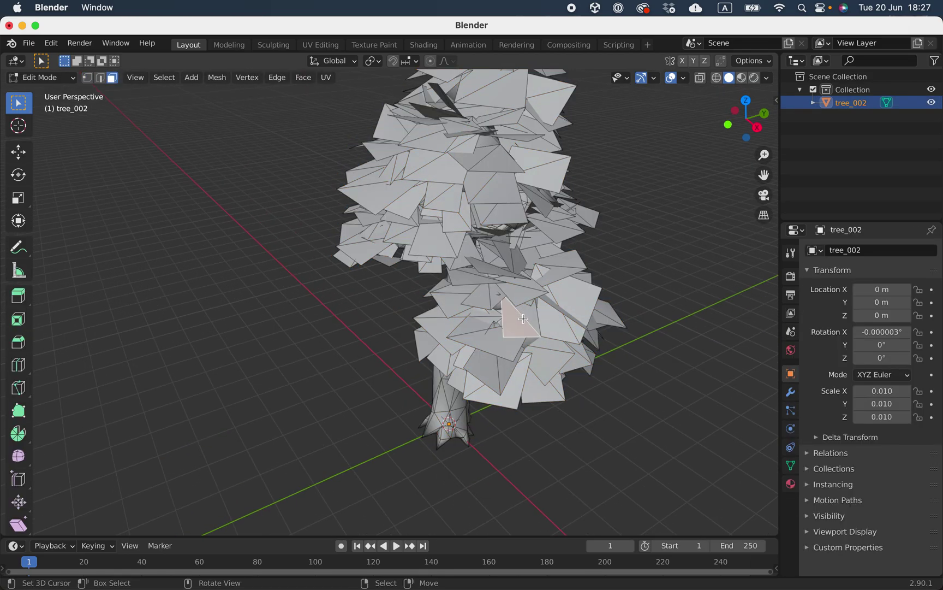
pyautogui.press('a')
pyautogui.hotkey('alt', 'a')
pyautogui.press('l')
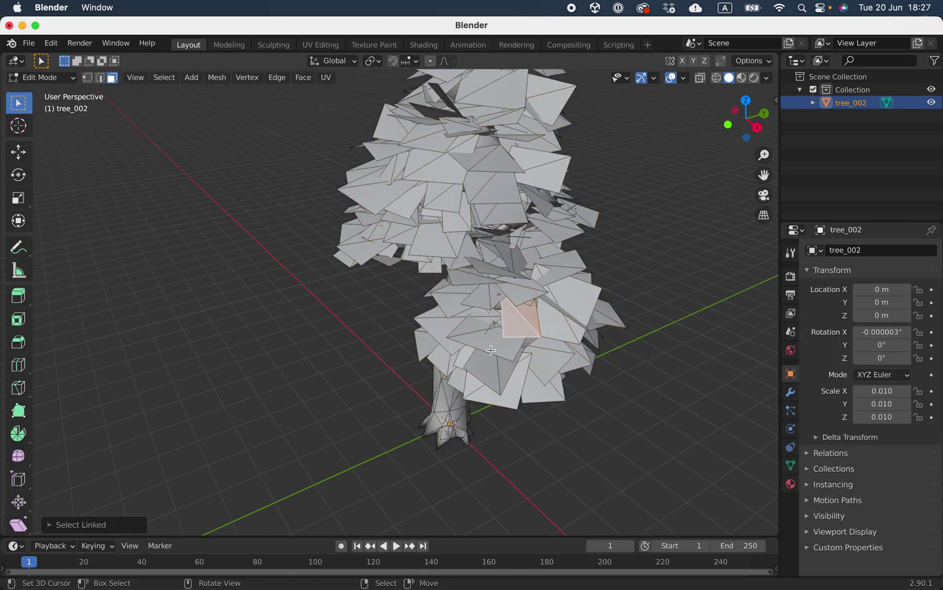
pyautogui.press('l')
pyautogui.press('l')
# - Delete the selected stray leaf faces from the canopy
pyautogui.moveTo(403, 270); pyautogui.dragTo(370, 299, button='middle')
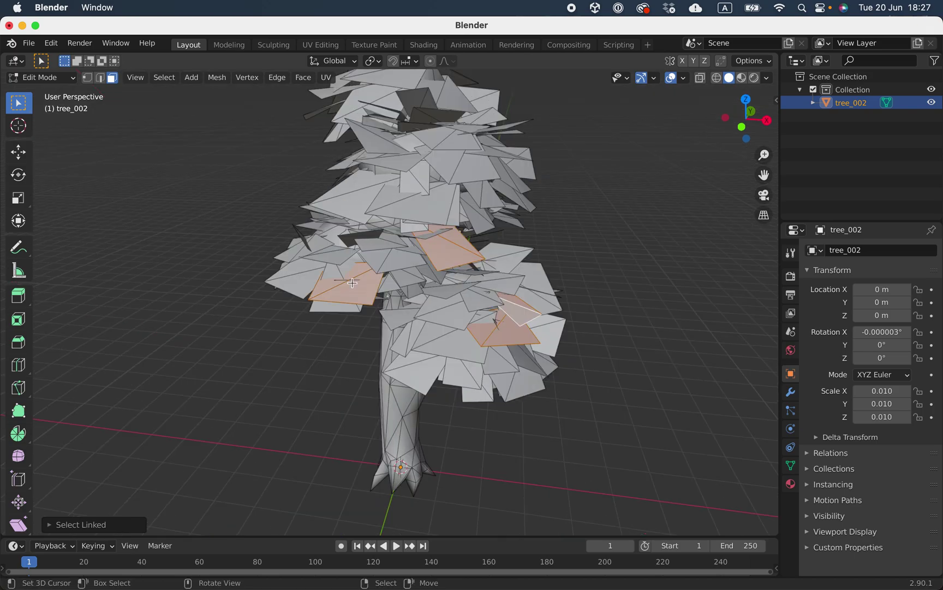
pyautogui.moveTo(301, 280); pyautogui.dragTo(336, 271, button='middle')
pyautogui.press('l')
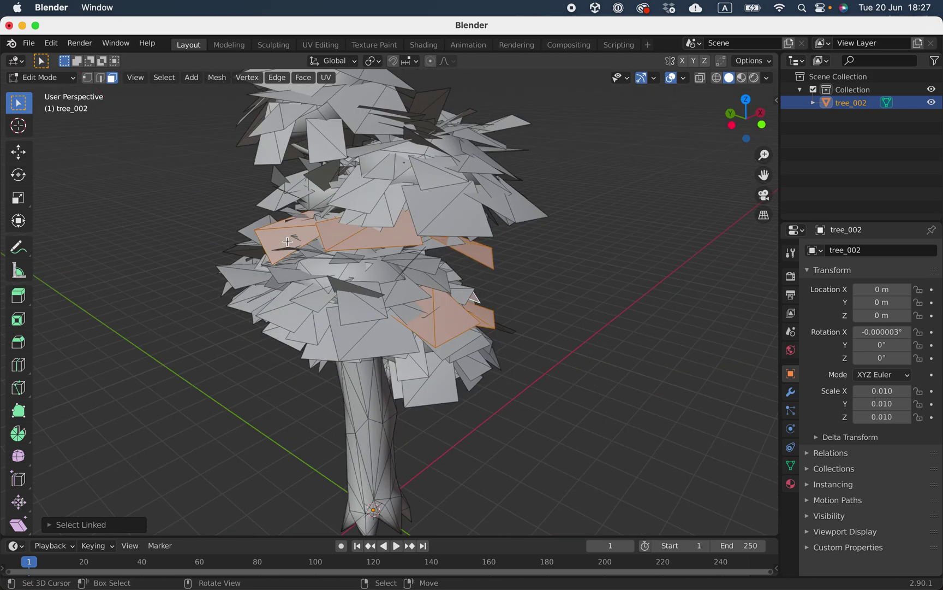
pyautogui.press('x')
pyautogui.click(291, 259)
pyautogui.moveTo(291, 260); pyautogui.dragTo(415, 255, button='middle')
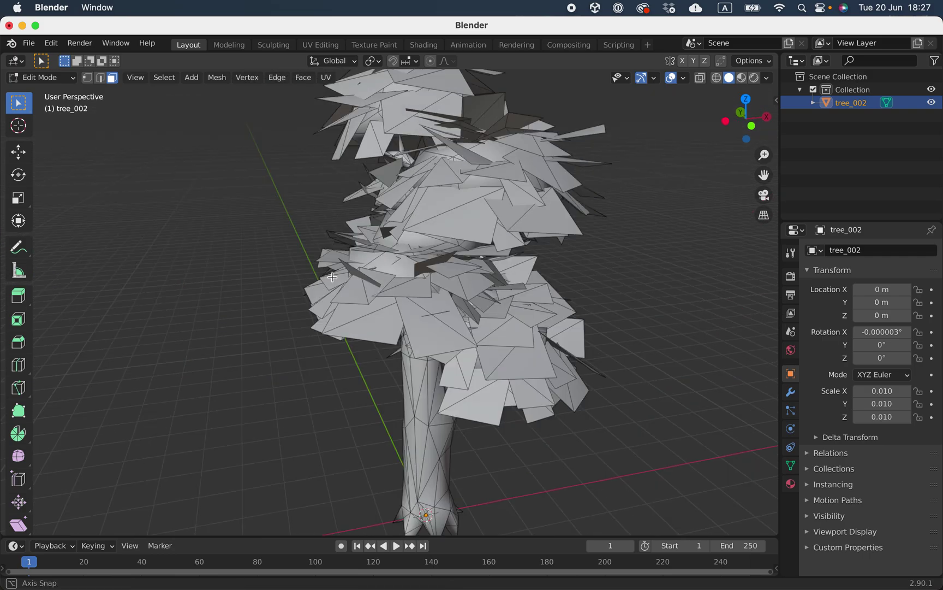
pyautogui.scroll(-5, 414, 254)
# - In X-ray vertex mode, shift the upper foliage along X over the trunk and return to object mode
pyautogui.press('1')
pyautogui.hotkey('alt', 'z')
pyautogui.moveTo(369, 194); pyautogui.dragTo(497, 291)
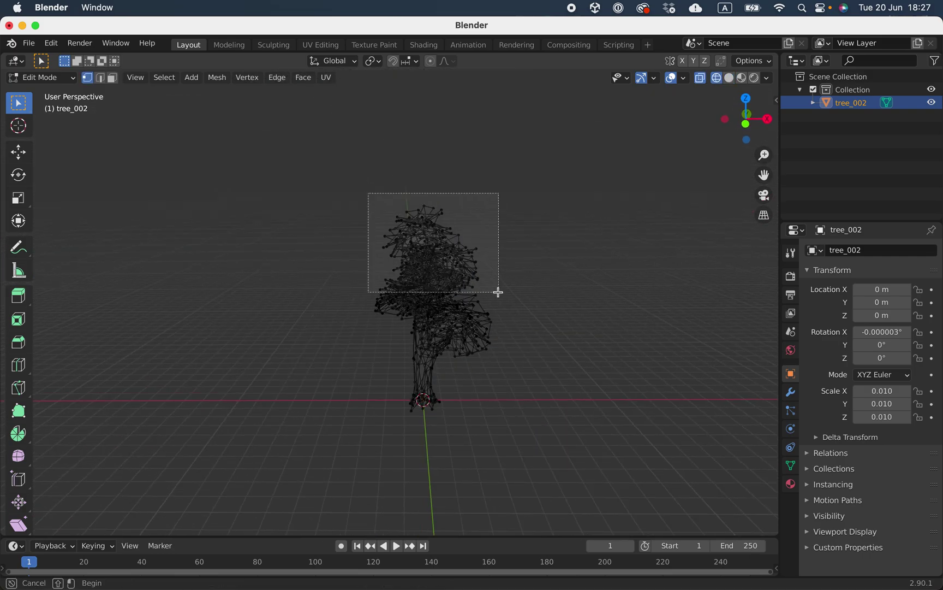
pyautogui.press('g')
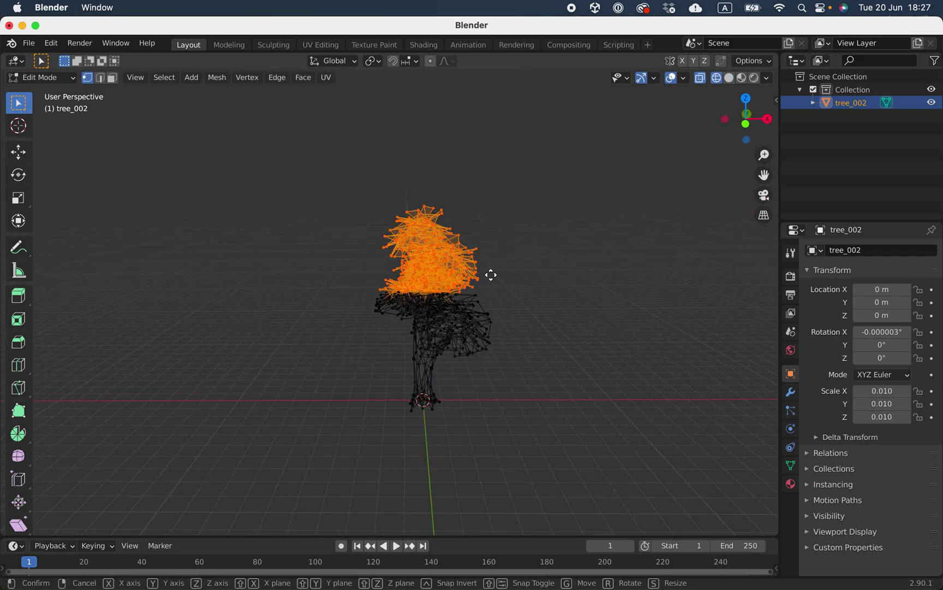
pyautogui.press('x')
pyautogui.click(497, 274)
pyautogui.moveTo(497, 274); pyautogui.dragTo(421, 309, button='middle')
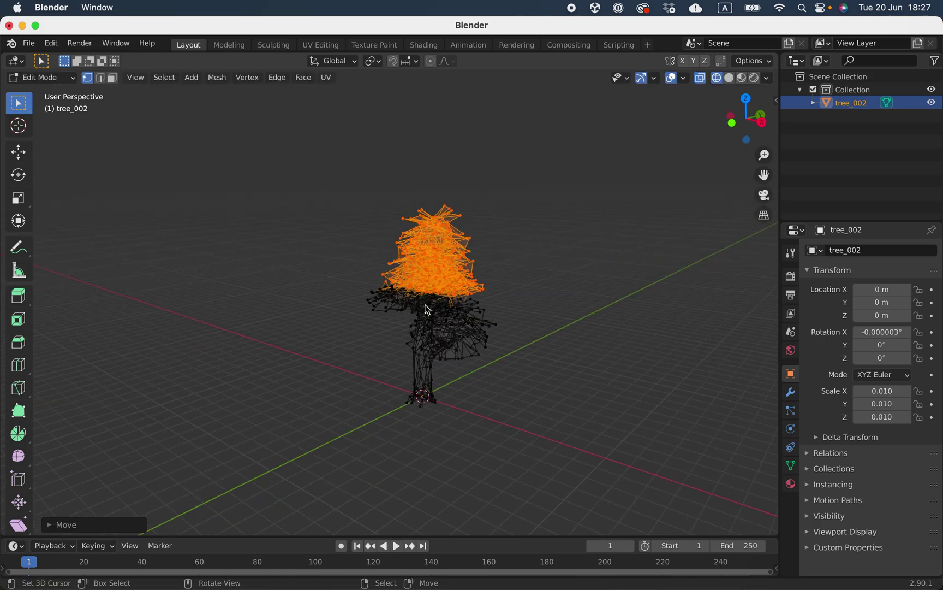
pyautogui.press('Tab')
pyautogui.moveTo(476, 327); pyautogui.dragTo(497, 423, button='middle')
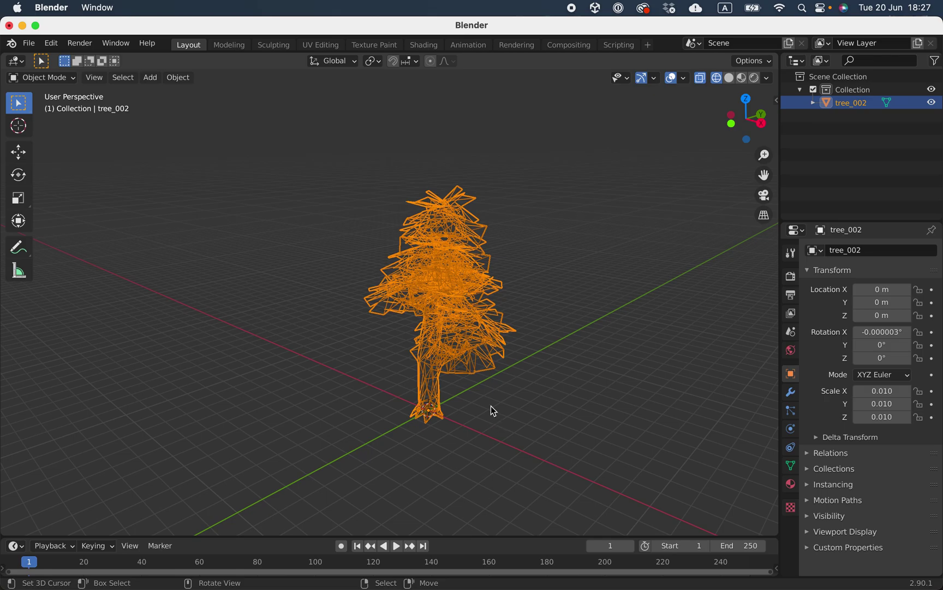
# - Reselect the whole tree and choose File > Export > FBX
pyautogui.moveTo(492, 399); pyautogui.dragTo(563, 408, button='middle')
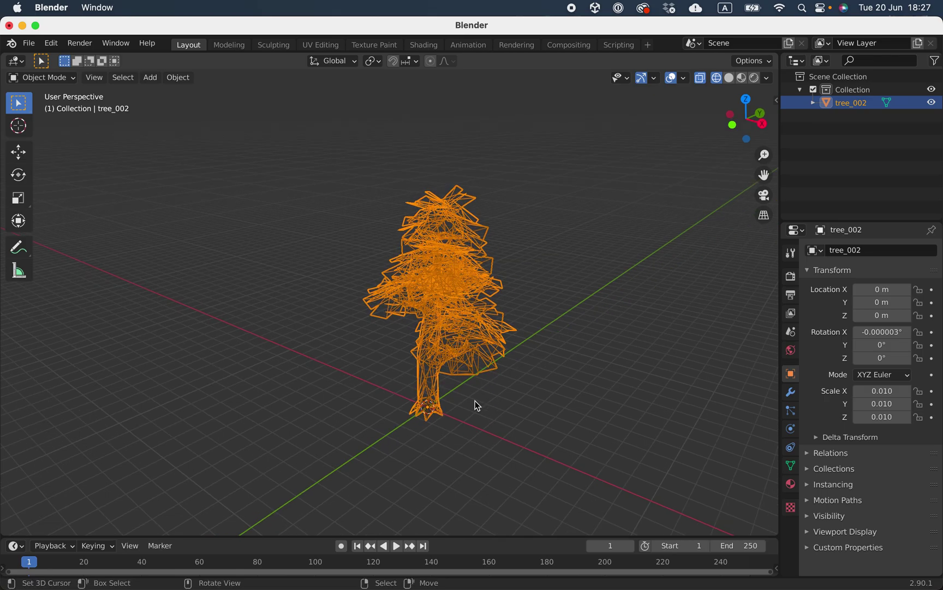
pyautogui.click(504, 403)
pyautogui.click(435, 362)
pyautogui.moveTo(479, 376); pyautogui.dragTo(470, 372, button='middle')
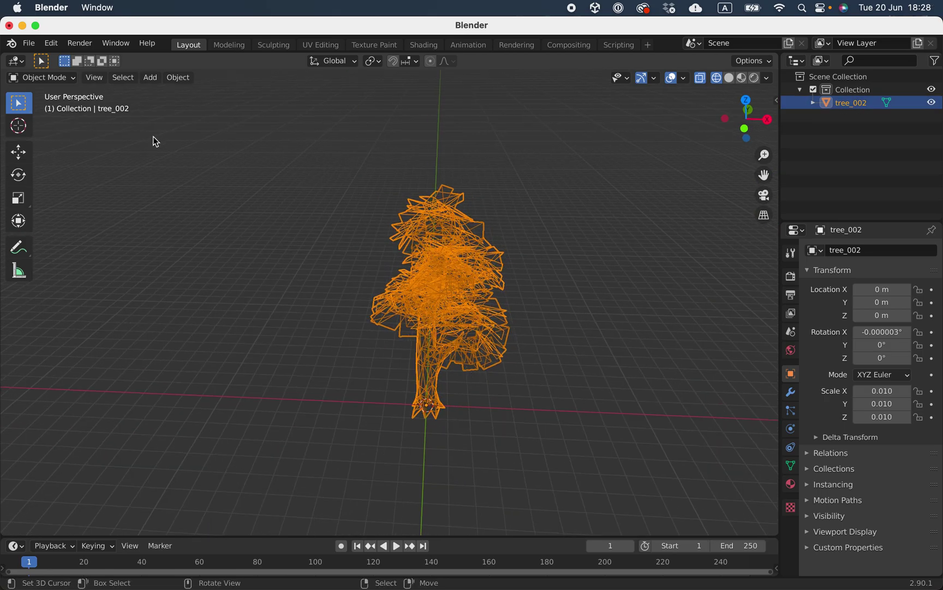
pyautogui.click(28, 43)
pyautogui.moveTo(74, 233)
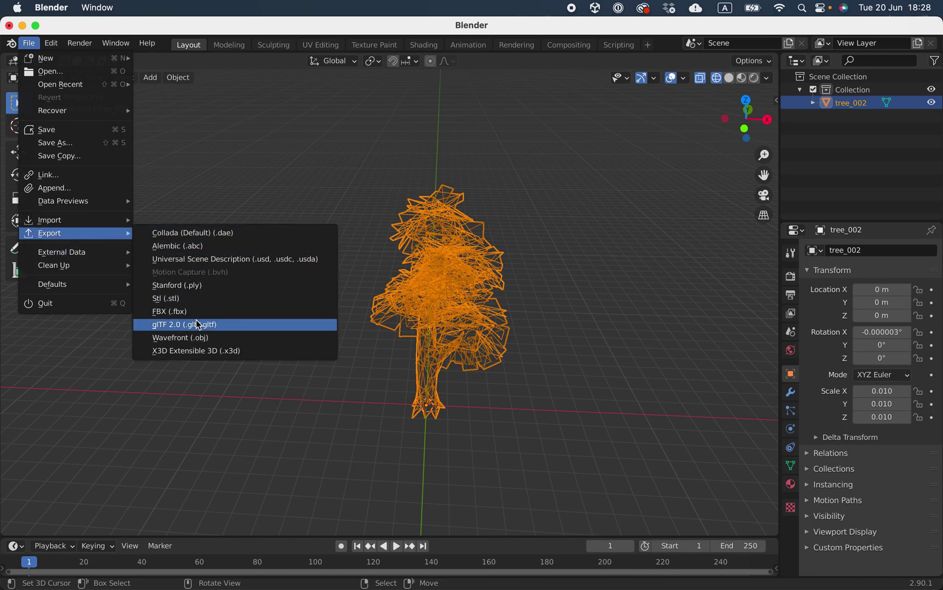
pyautogui.click(198, 311)
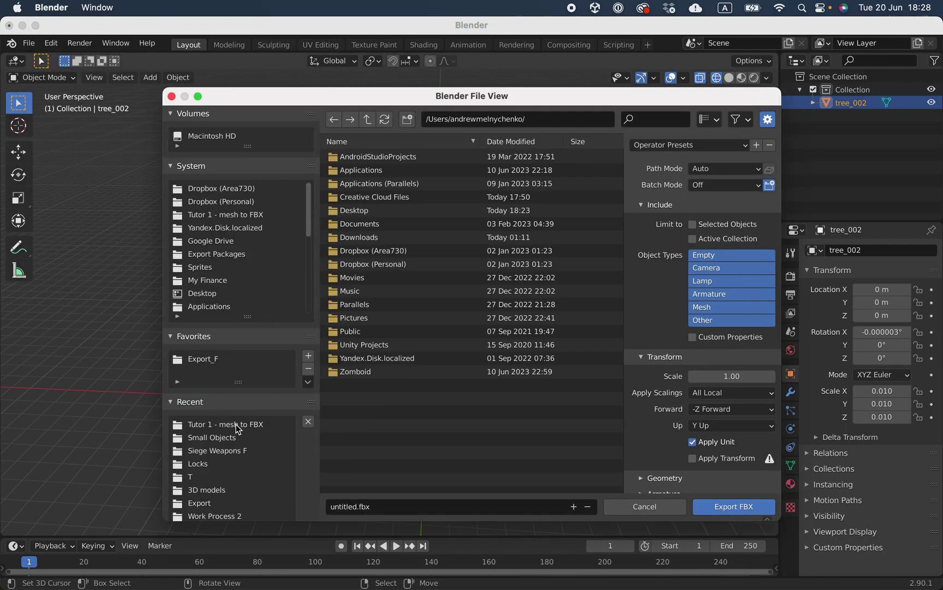
# - In the Tutor 1 - mesh to FBX folder, set Selected Objects, Mesh only and All Local scaling
pyautogui.click(234, 424)
pyautogui.click(708, 225)
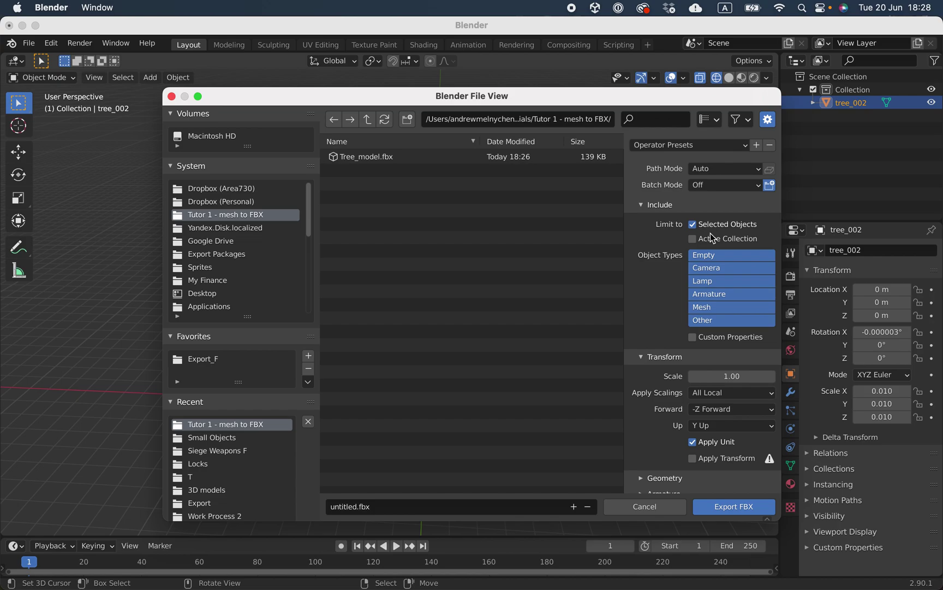
pyautogui.click(717, 308)
pyautogui.click(730, 394)
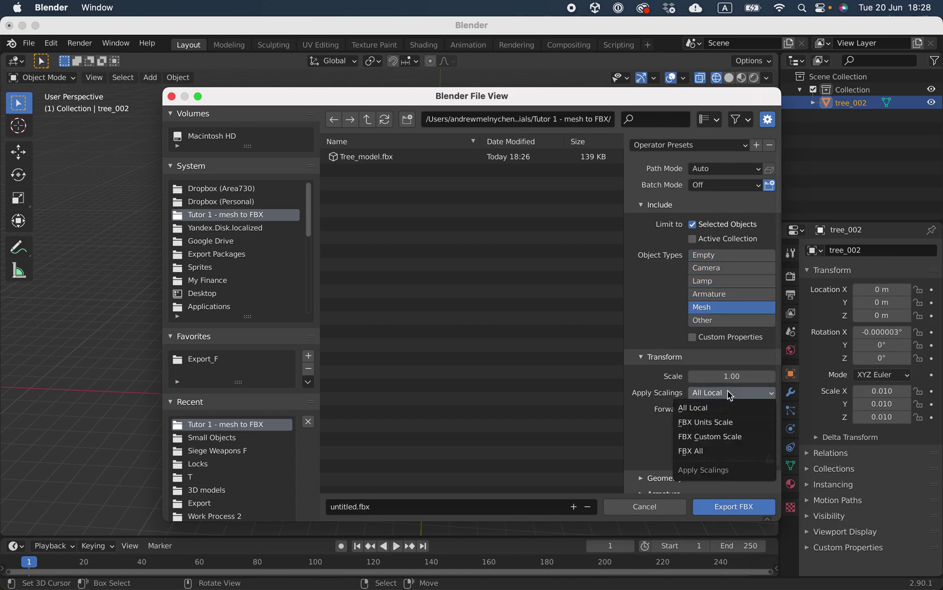
pyautogui.moveTo(725, 422)
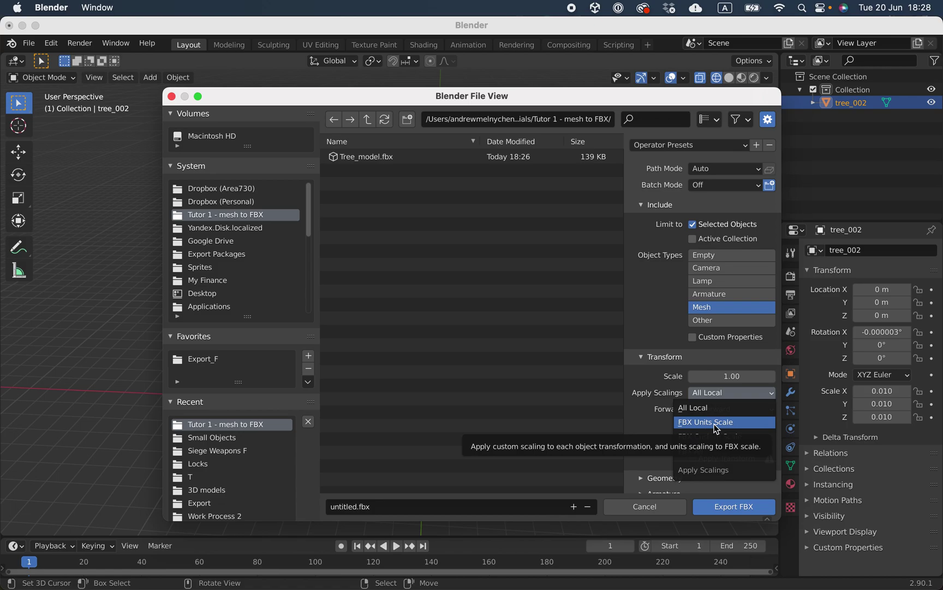
pyautogui.click(713, 424)
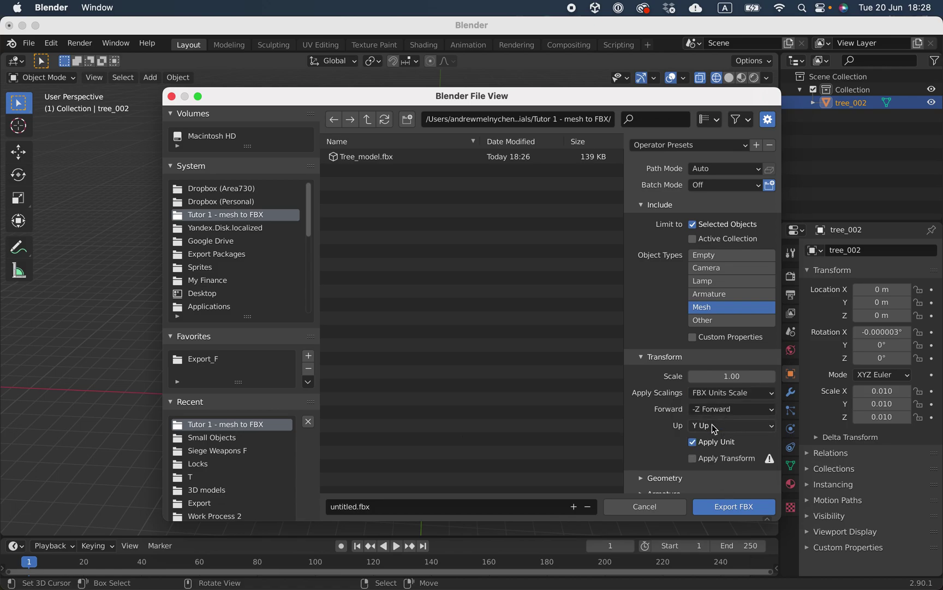
pyautogui.click(719, 392)
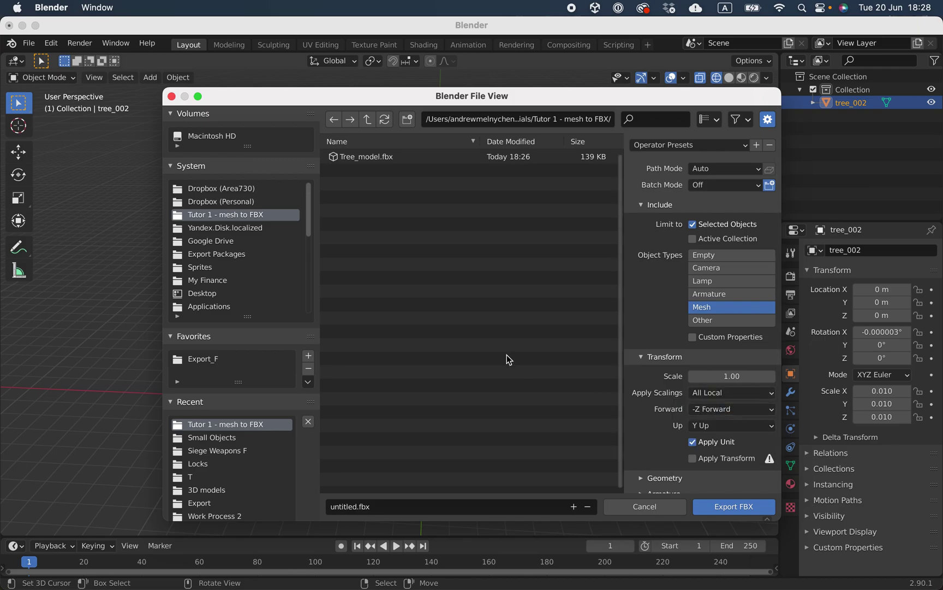
# - Name the export file Tree_model_fixed.fbx
pyautogui.click(393, 158)
pyautogui.click(371, 509)
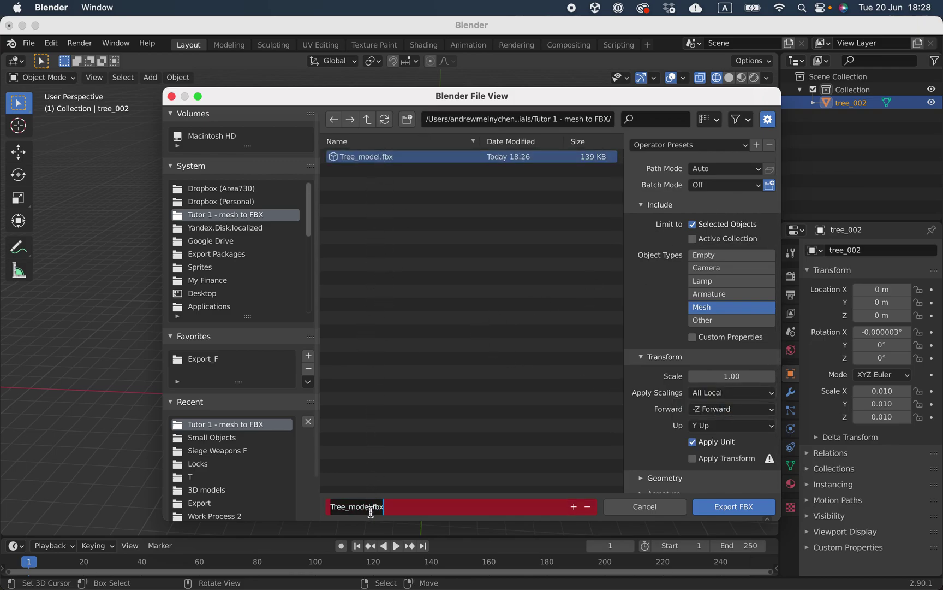
pyautogui.click(371, 508)
pyautogui.write('_')
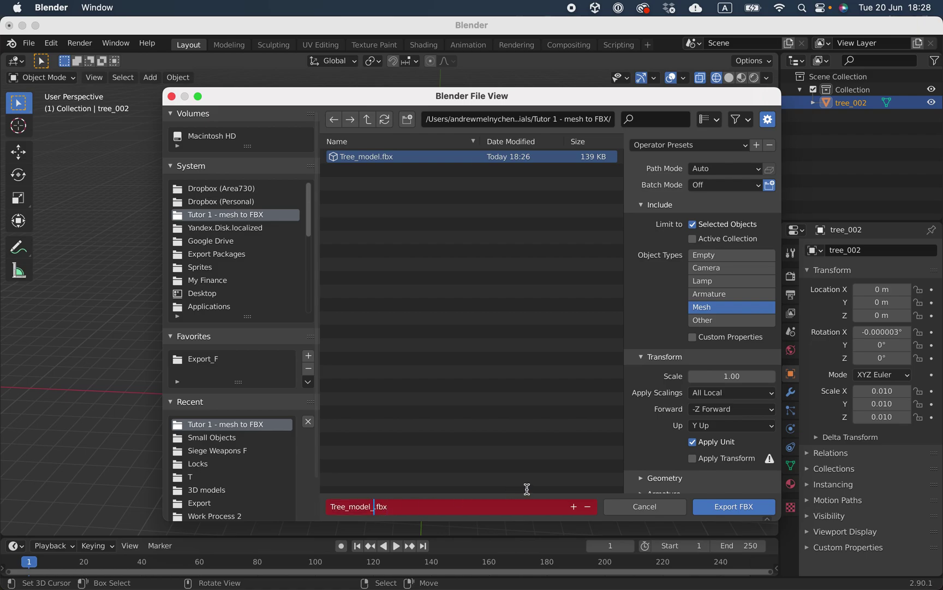
pyautogui.write('f')
pyautogui.write('ixed')
pyautogui.press('Return')
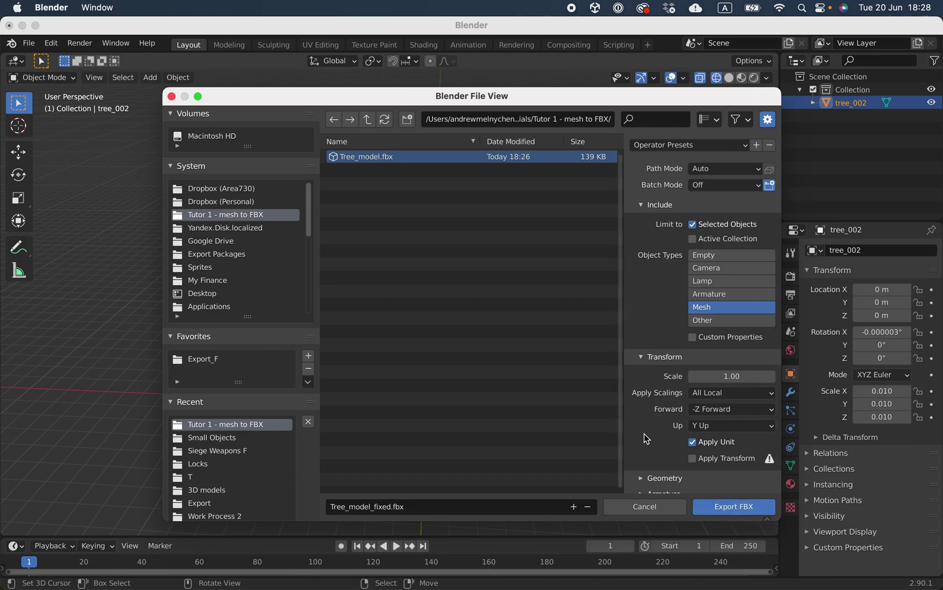
# - Export Tree_model_fixed.fbx and drag it from Finder into Unity's Test Objects assets
pyautogui.click(724, 514)
pyautogui.press('super+Tab')
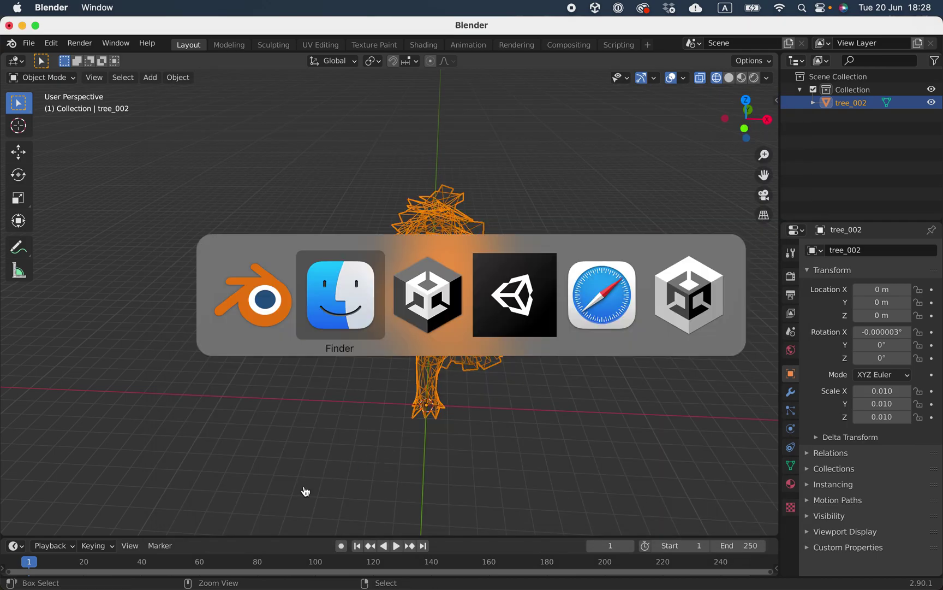
pyautogui.click(439, 322)
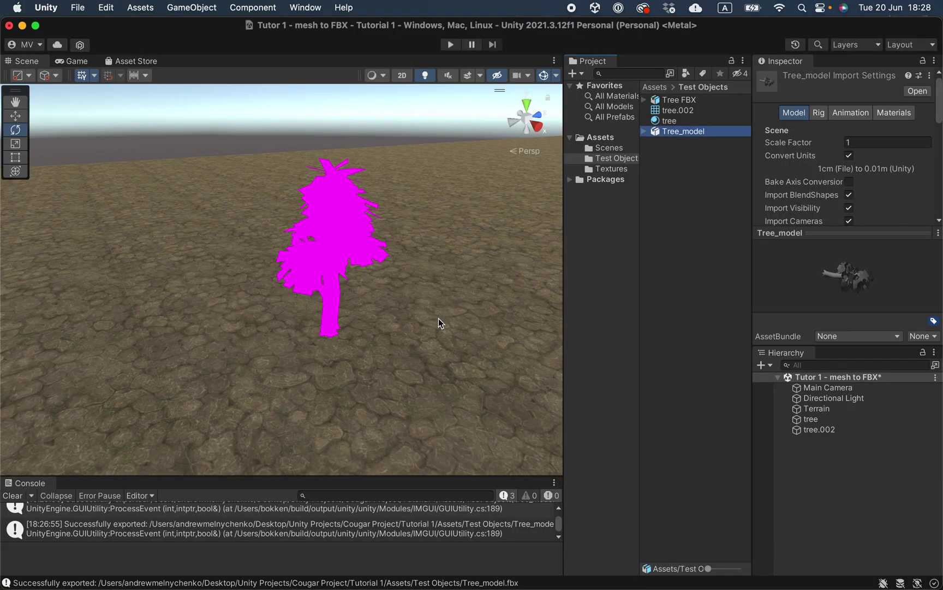
pyautogui.press('super+Tab')
pyautogui.click(421, 306)
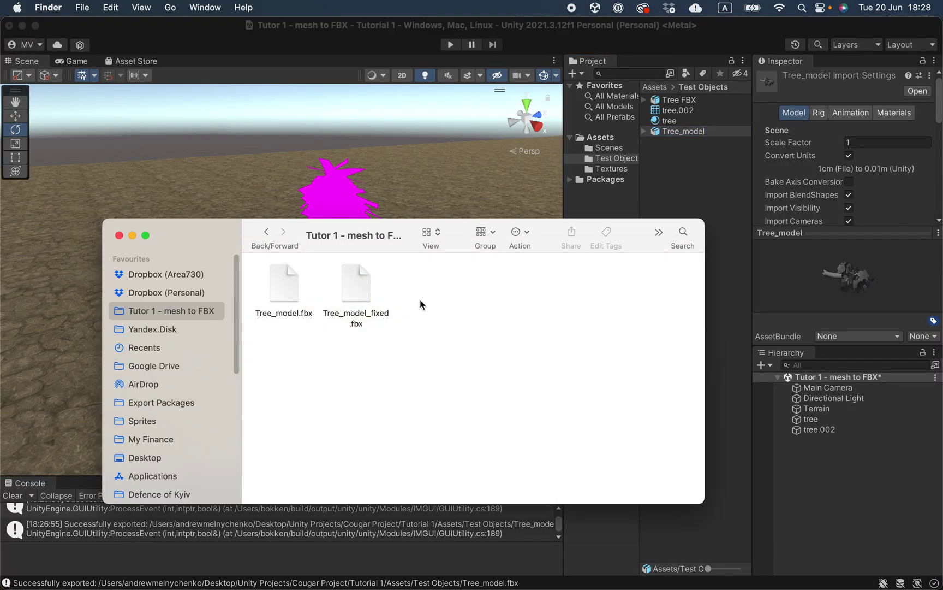
pyautogui.moveTo(356, 289); pyautogui.dragTo(683, 182)
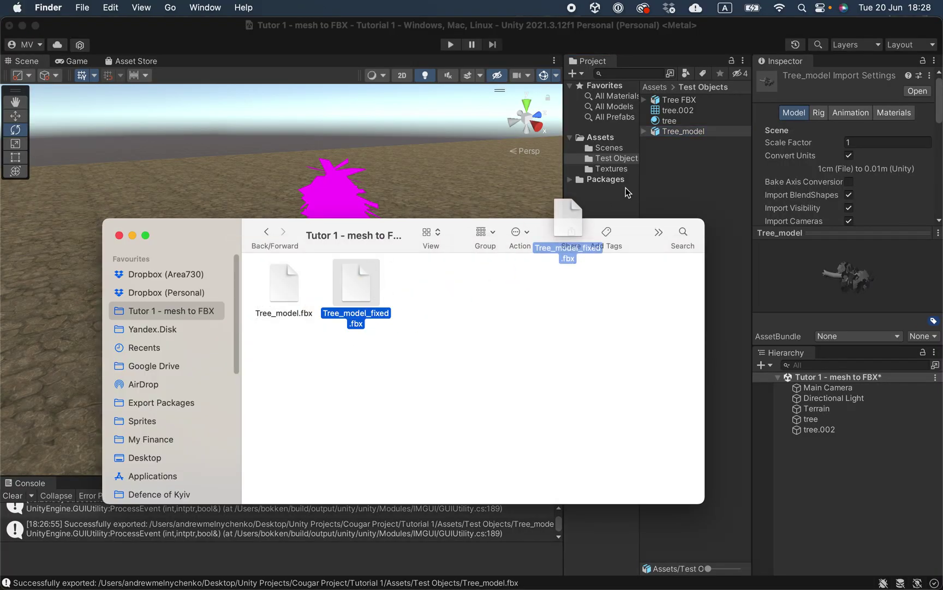
# - Place the fixed tree in the scene beside the magenta tree
pyautogui.click(693, 175)
pyautogui.moveTo(685, 142); pyautogui.dragTo(273, 314)
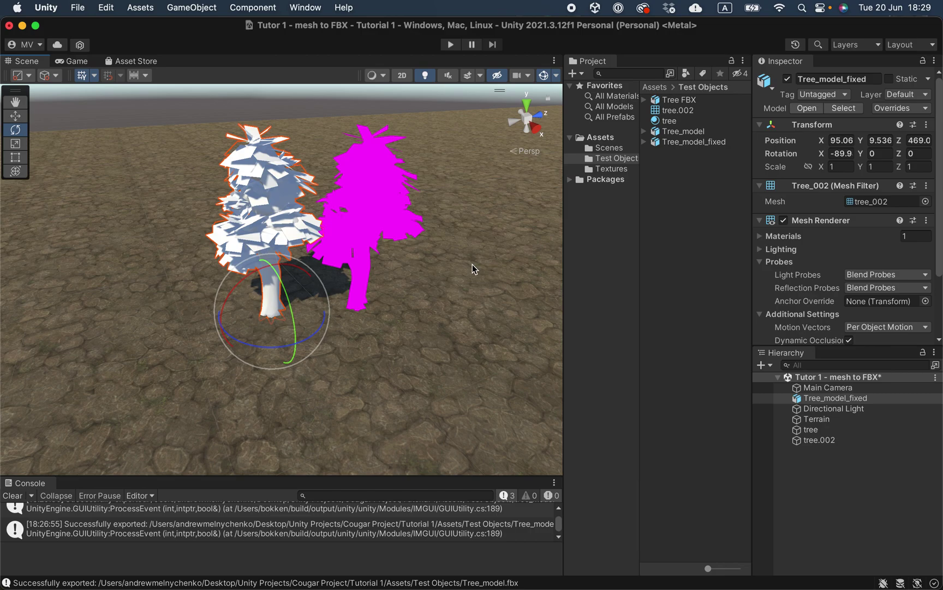
pyautogui.click(363, 187)
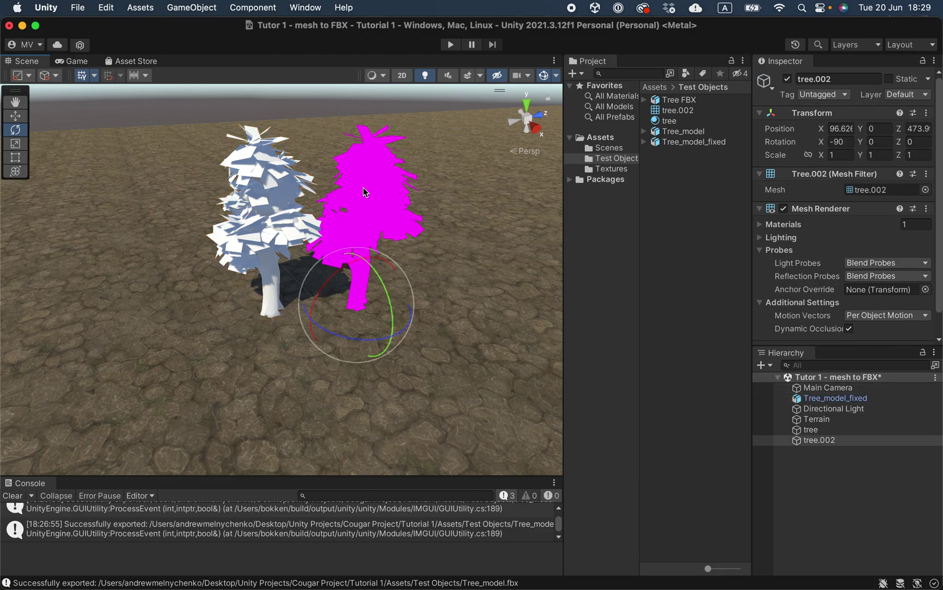
pyautogui.click(258, 193)
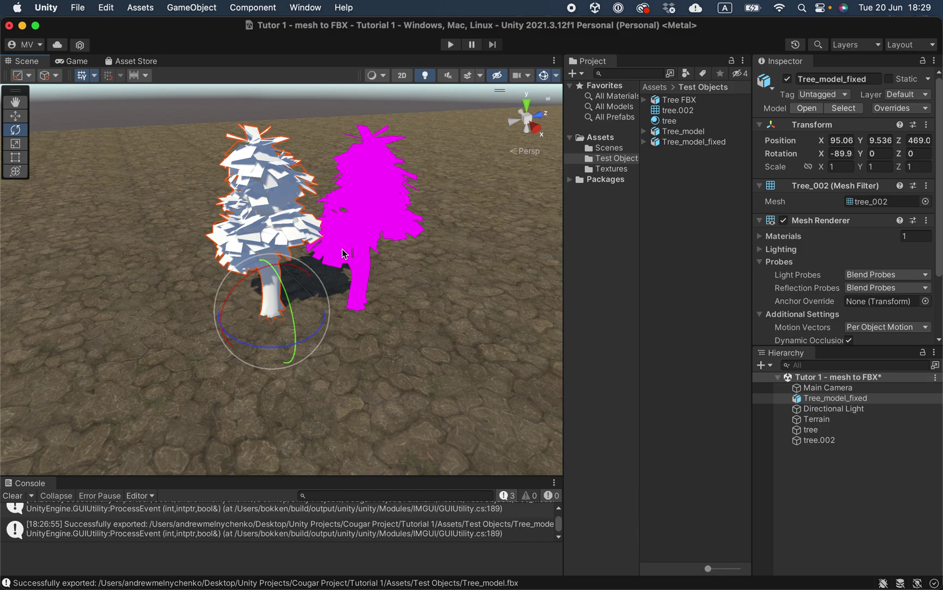
pyautogui.moveTo(361, 277); pyautogui.dragTo(400, 255, button='right')
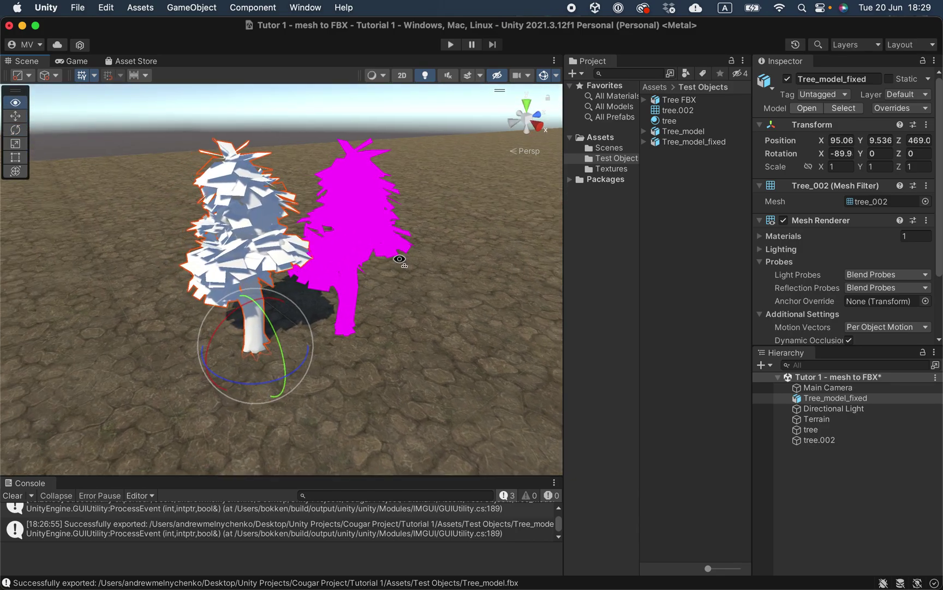